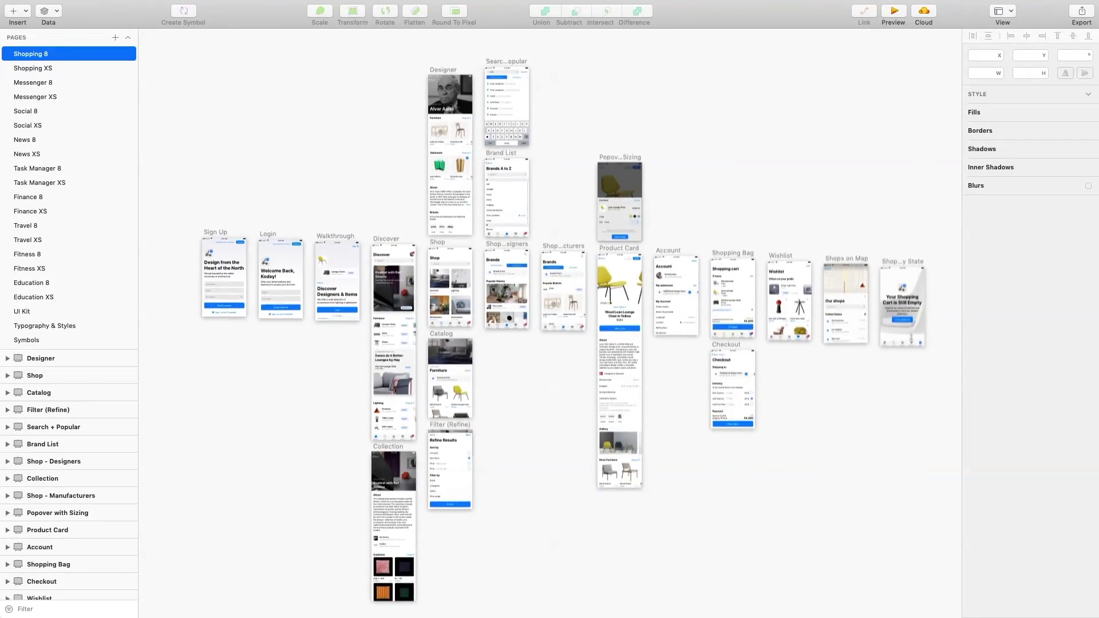
Step: Examine the shopping app screens on the Shopping 8 page, from Walkthrough to the empty Shopping Bag
{"action": "scroll", "coordinate": [161, 261], "scroll_direction": "up", "scroll_amount": 10}
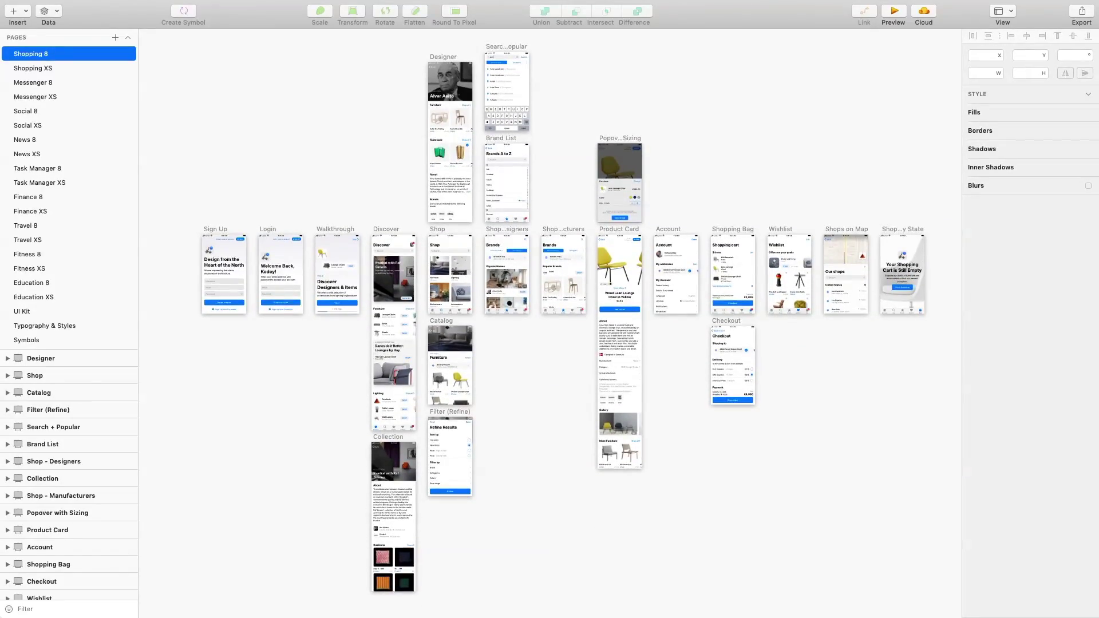
{"action": "scroll", "coordinate": [162, 261], "scroll_direction": "right", "scroll_amount": 20}
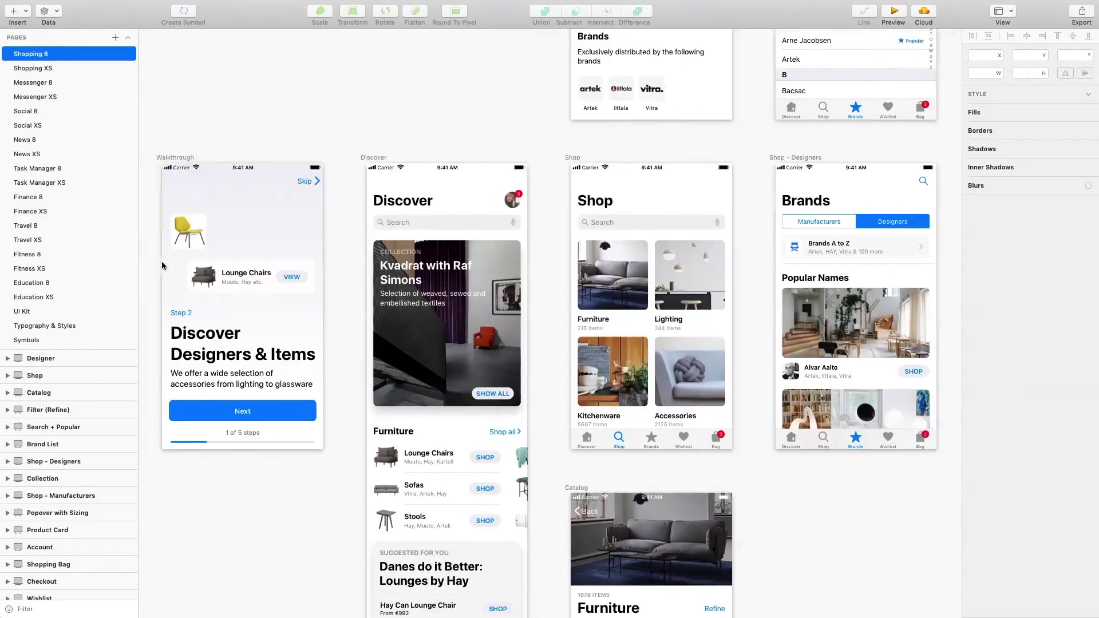
{"action": "scroll", "coordinate": [162, 265], "scroll_direction": "right", "scroll_amount": 20}
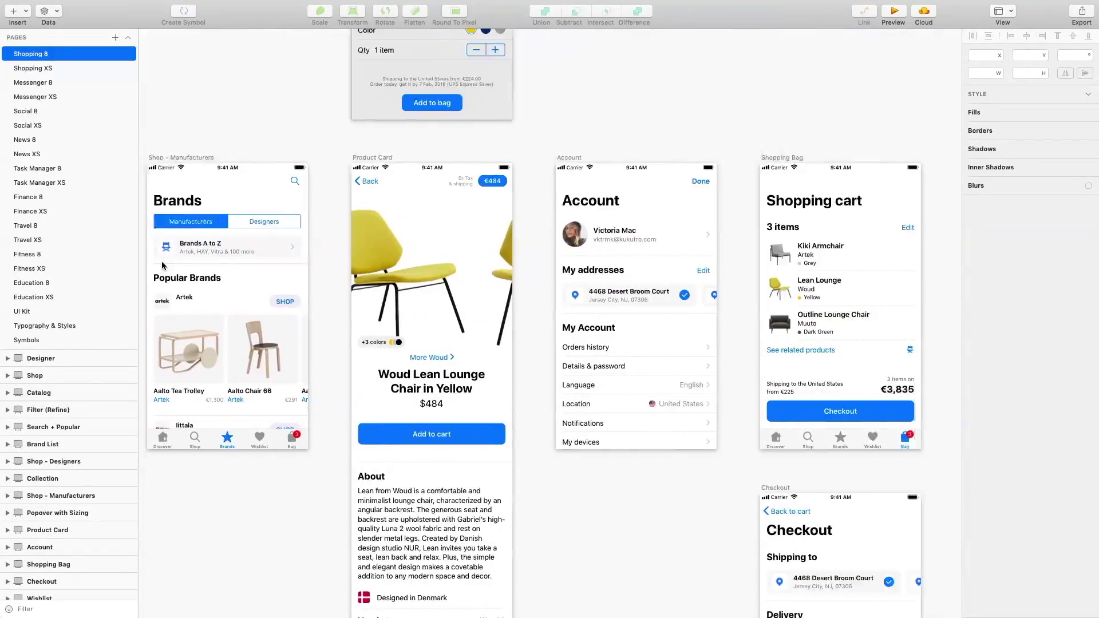
{"action": "scroll", "coordinate": [162, 265], "scroll_direction": "left", "scroll_amount": 20}
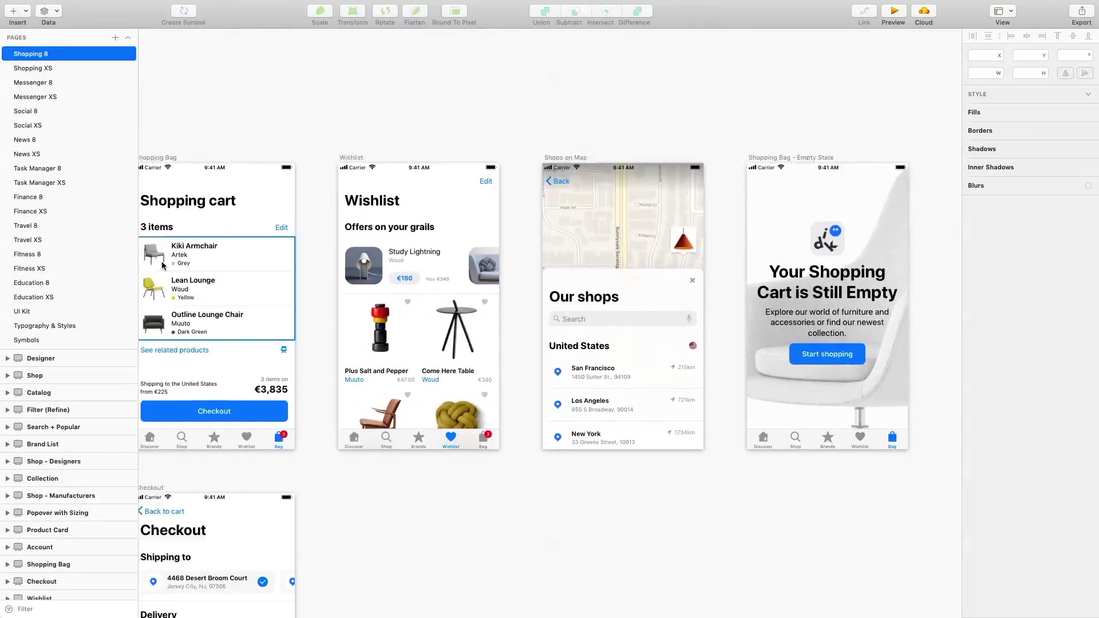
{"action": "key", "text": "super+1"}
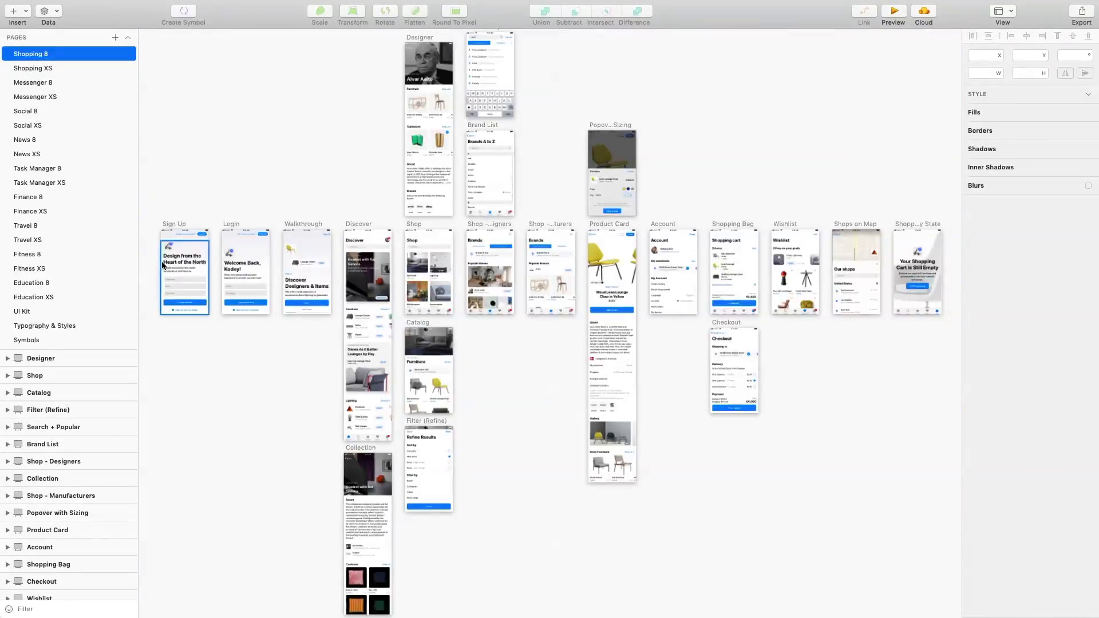
Step: Open the Shopping XS page and examine its artboards, including Account, Wishlist, Discover and Catalog
{"action": "left_click", "coordinate": [47, 69]}
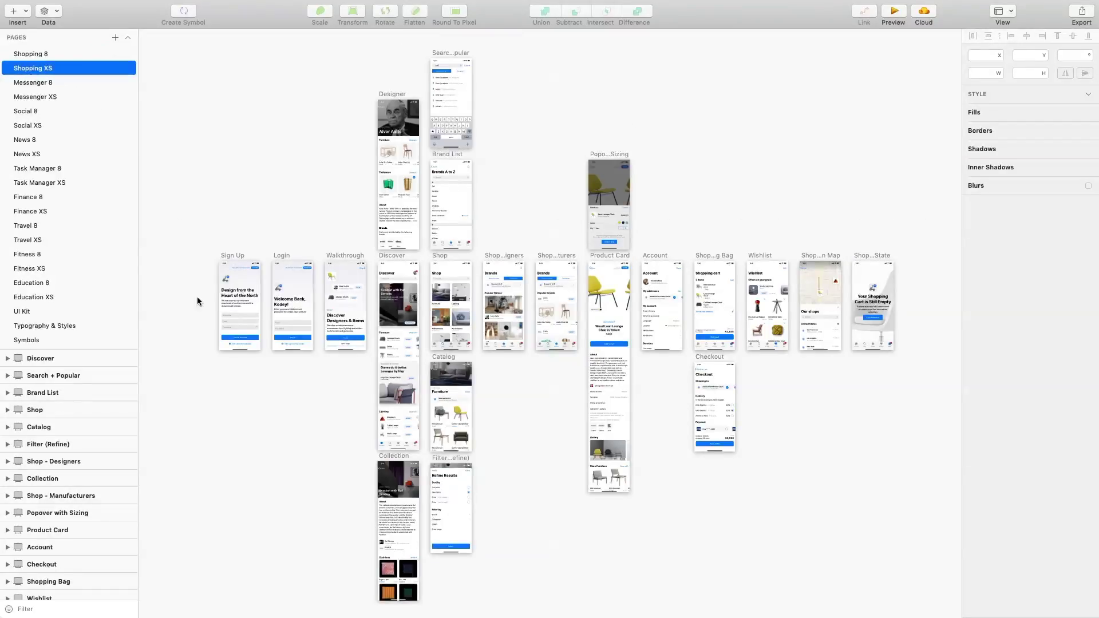
{"action": "scroll", "coordinate": [200, 296], "scroll_direction": "up", "scroll_amount": 5}
{"action": "scroll", "coordinate": [201, 296], "scroll_direction": "right", "scroll_amount": 15}
{"action": "scroll", "coordinate": [201, 299], "scroll_direction": "right", "scroll_amount": 8}
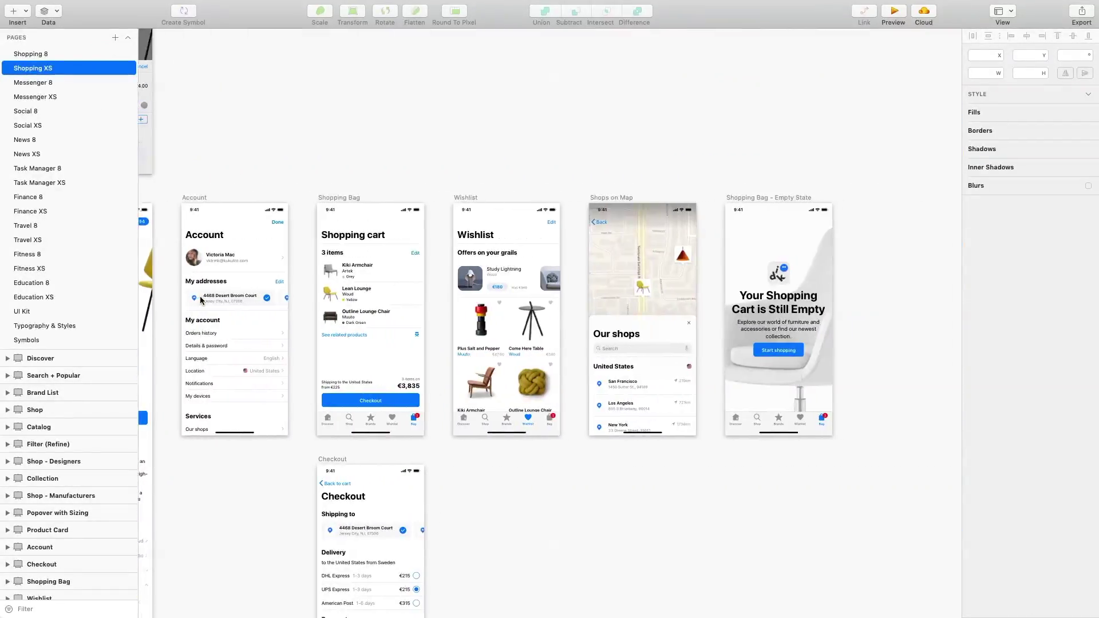
{"action": "scroll", "coordinate": [202, 299], "scroll_direction": "left", "scroll_amount": 15}
{"action": "scroll", "coordinate": [202, 300], "scroll_direction": "up", "scroll_amount": 6}
{"action": "scroll", "coordinate": [200, 300], "scroll_direction": "down", "scroll_amount": 8}
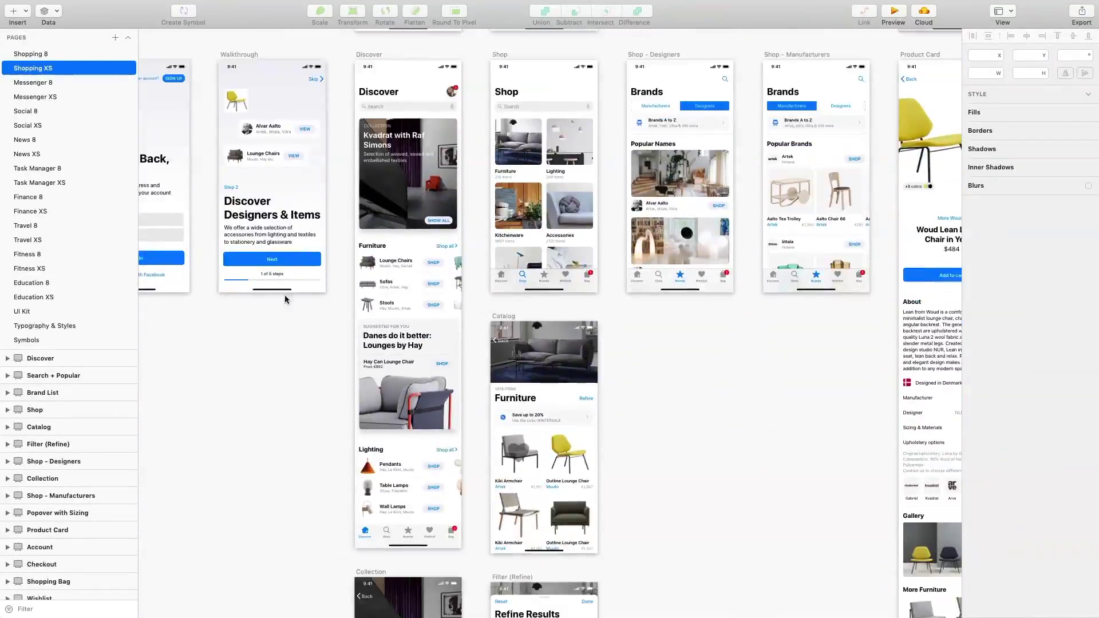
Step: Inspect the header, search bar and Furniture carousel elements of the Discover artboard on the Shopping XS page
{"action": "left_click", "coordinate": [396, 86]}
{"action": "left_click", "coordinate": [401, 107]}
{"action": "left_click", "coordinate": [401, 261]}
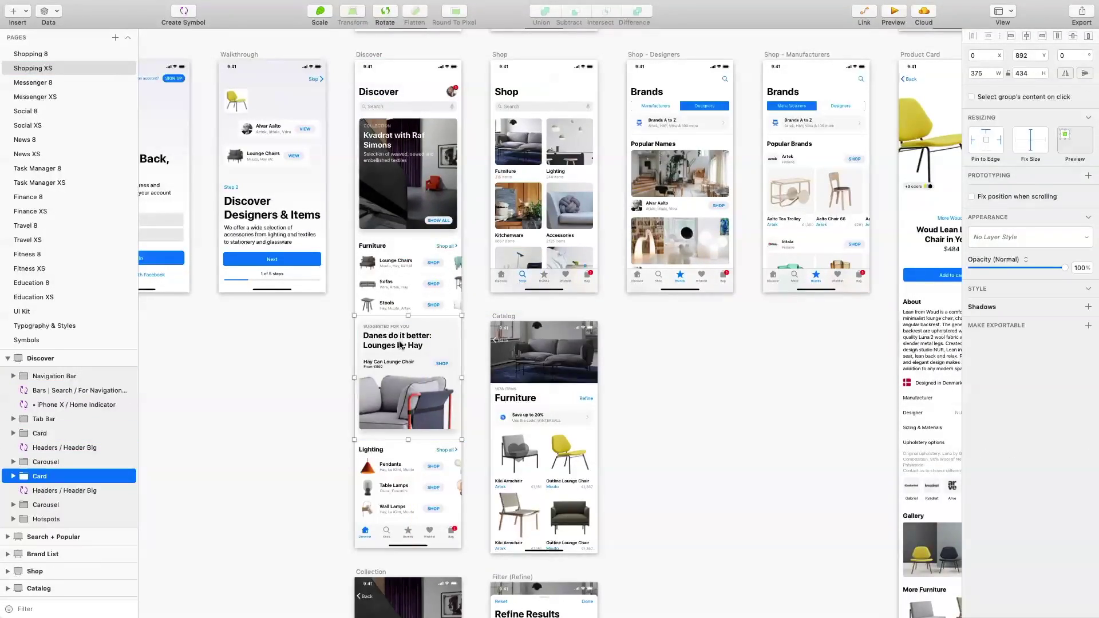
{"action": "key", "text": "super+1"}
Step: Look through the Messenger, Social, News, Task Manager, Finance, Travel, Fitness and Education XS pages
{"action": "left_click", "coordinate": [35, 97]}
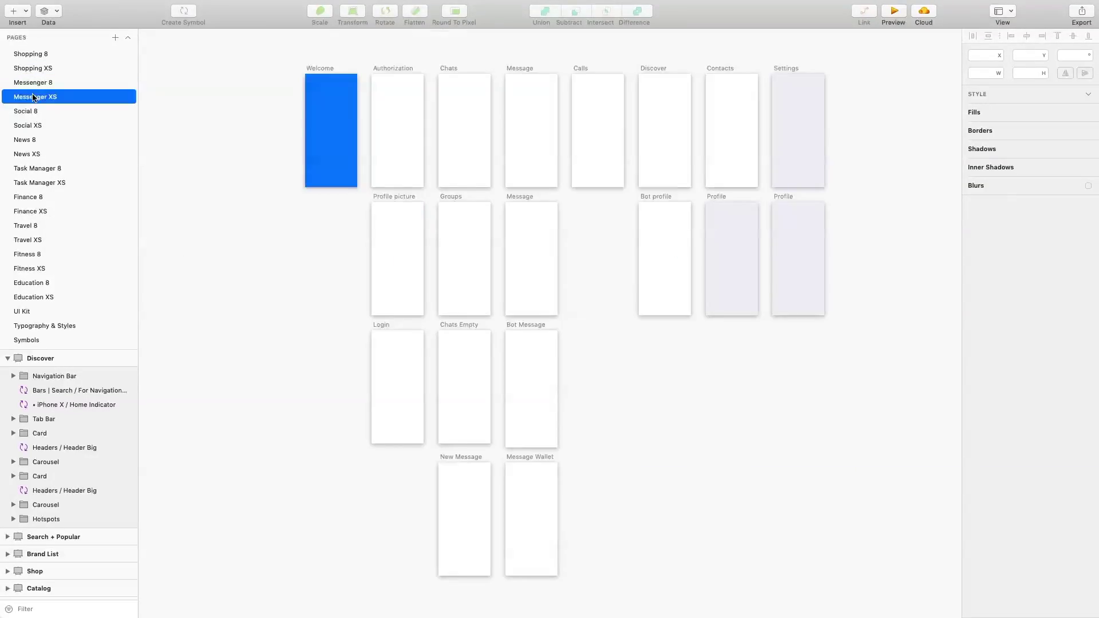
{"action": "left_click", "coordinate": [33, 126]}
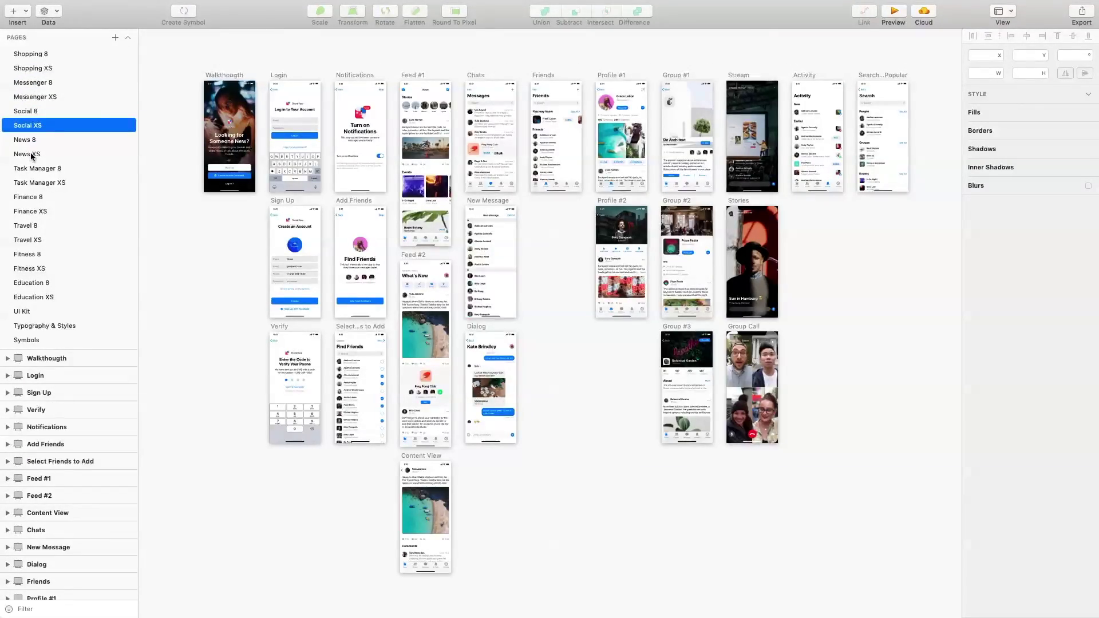
{"action": "left_click", "coordinate": [32, 156]}
{"action": "left_click", "coordinate": [34, 183]}
{"action": "left_click", "coordinate": [30, 213]}
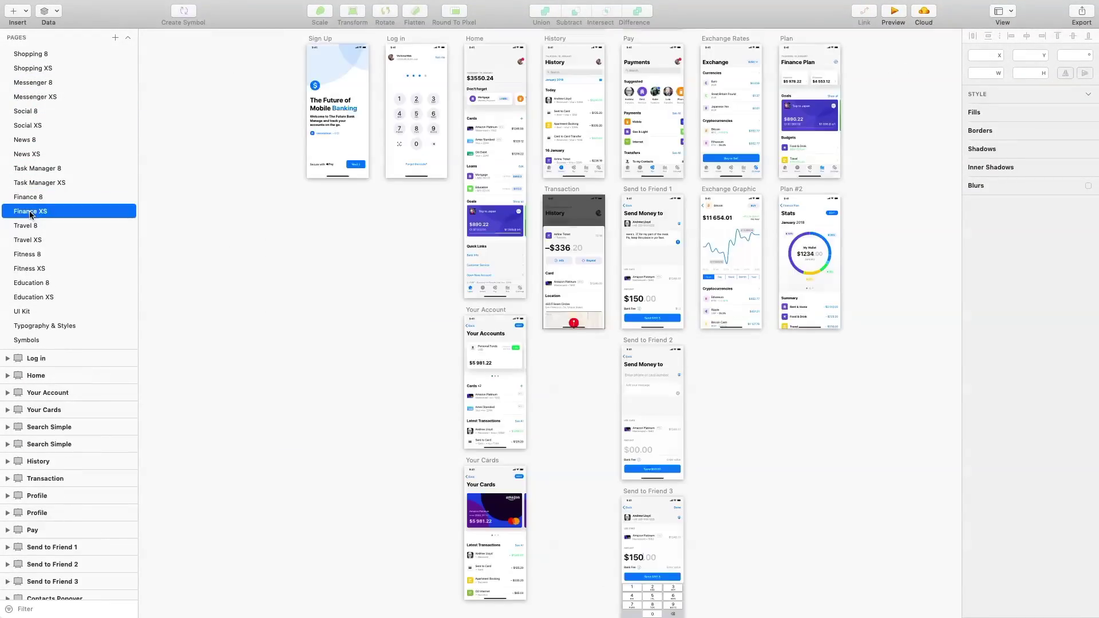
{"action": "left_click", "coordinate": [30, 242]}
{"action": "left_click", "coordinate": [39, 268]}
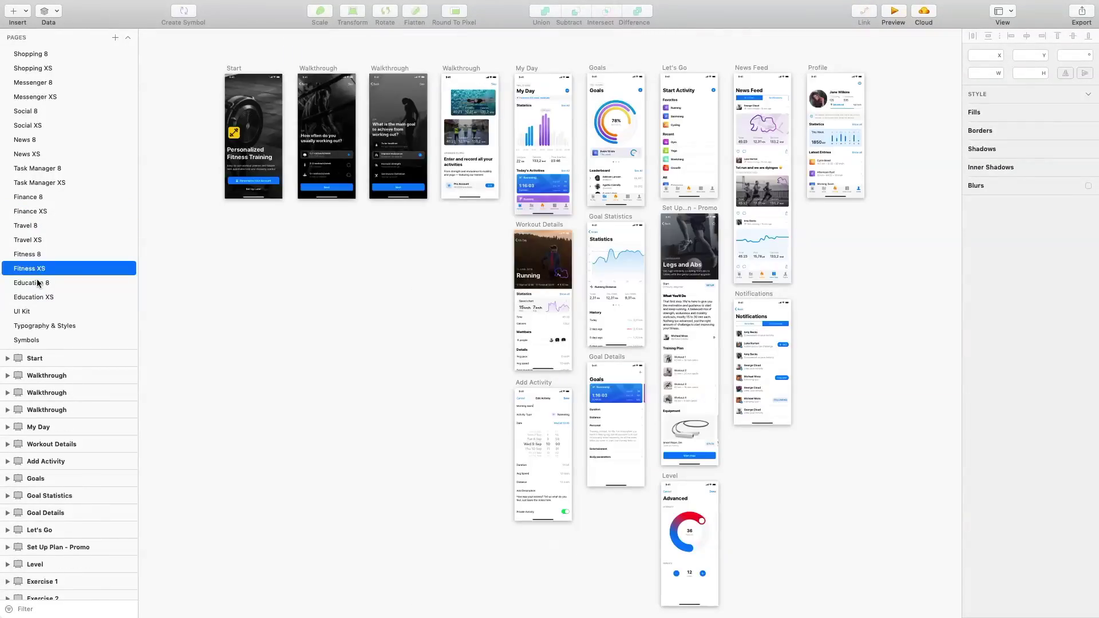
{"action": "left_click", "coordinate": [35, 296]}
Step: Open the Typography & Styles page and examine the color swatches and text style samples
{"action": "left_click", "coordinate": [29, 325]}
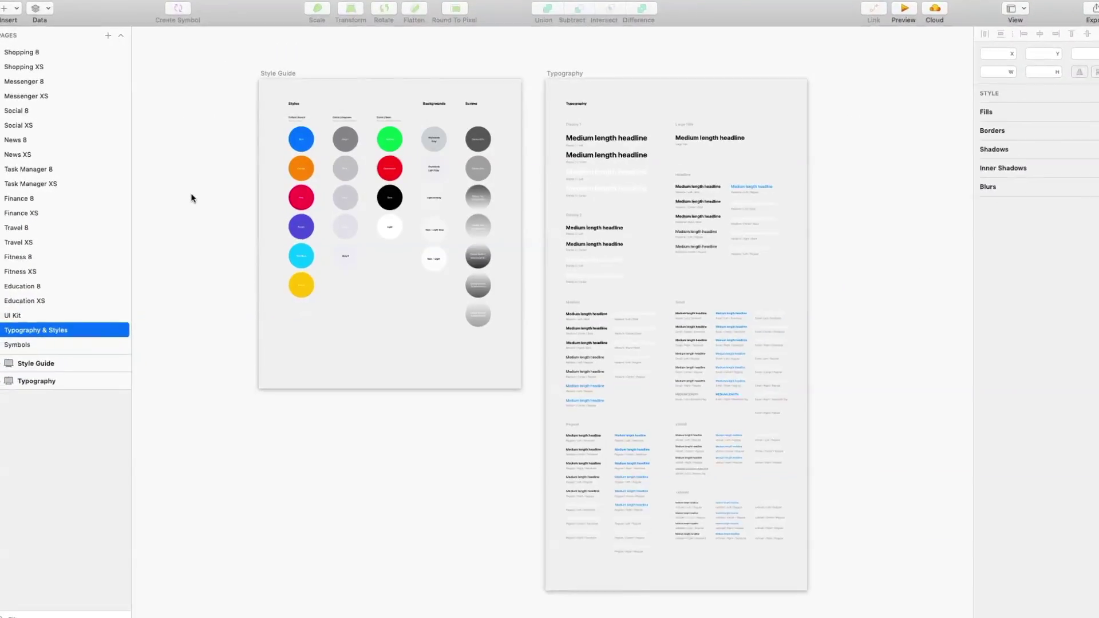
{"action": "scroll", "coordinate": [247, 151], "scroll_direction": "right", "scroll_amount": 8}
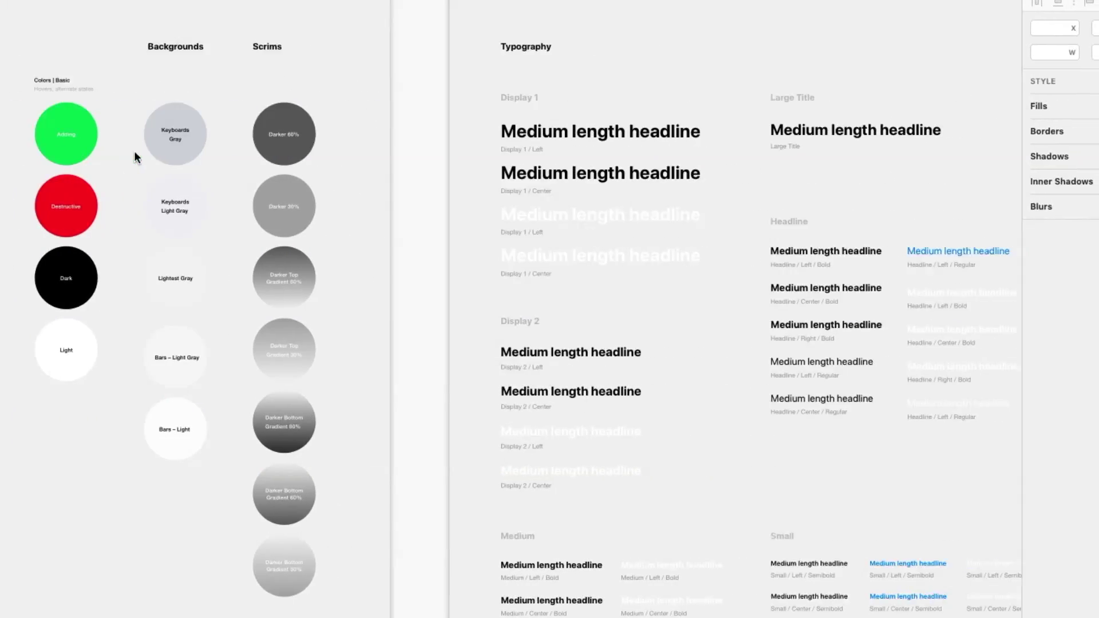
{"action": "scroll", "coordinate": [247, 151], "scroll_direction": "down", "scroll_amount": 6}
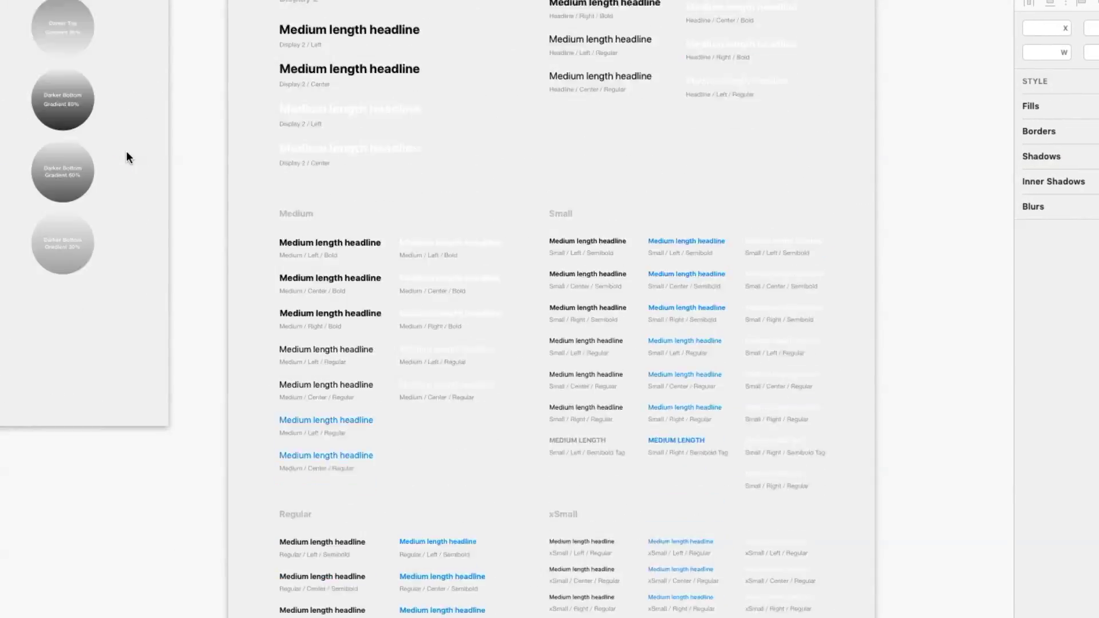
{"action": "scroll", "coordinate": [126, 150], "scroll_direction": "down", "scroll_amount": 6}
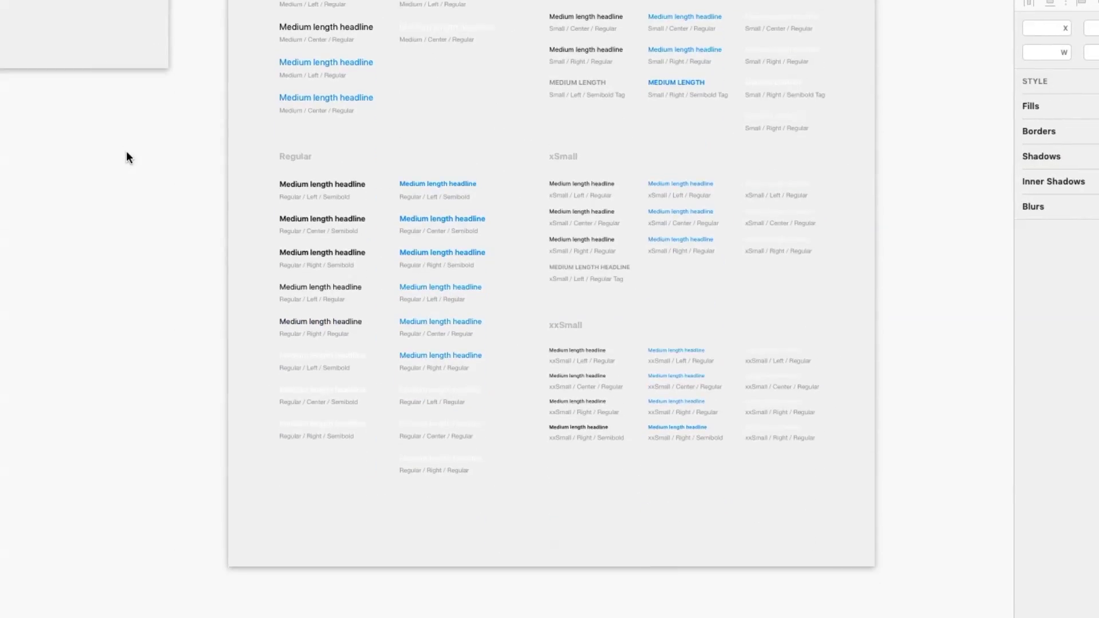
{"action": "scroll", "coordinate": [125, 150], "scroll_direction": "up", "scroll_amount": 15}
Step: Select the first Display 1 / Left headline sample and look through the available text styles without changing it
{"action": "left_click", "coordinate": [369, 313]}
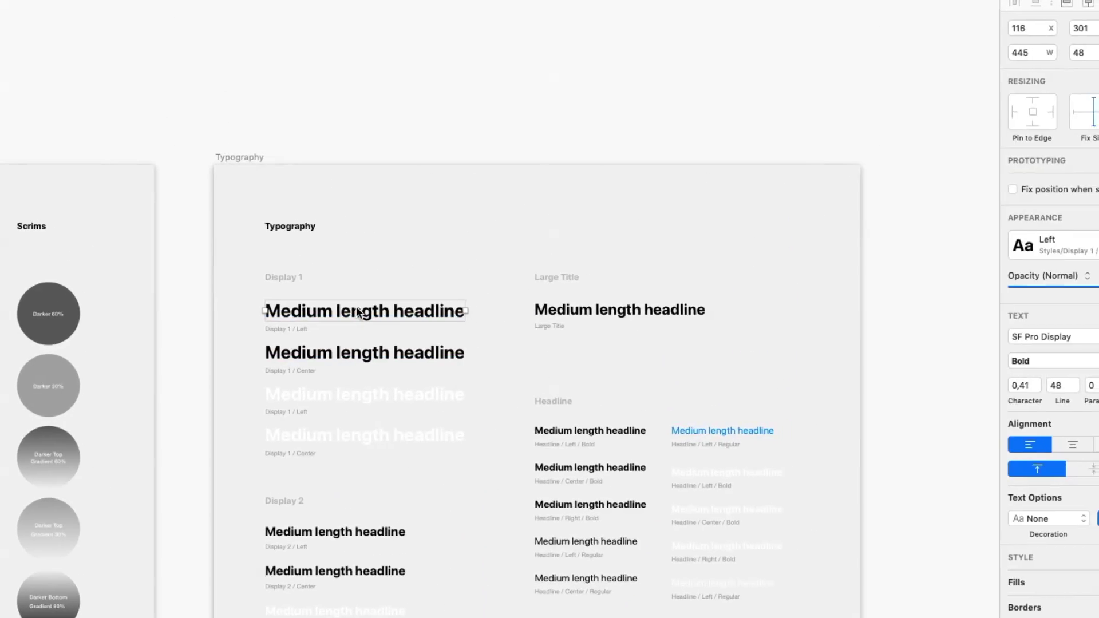
{"action": "left_click", "coordinate": [1042, 252]}
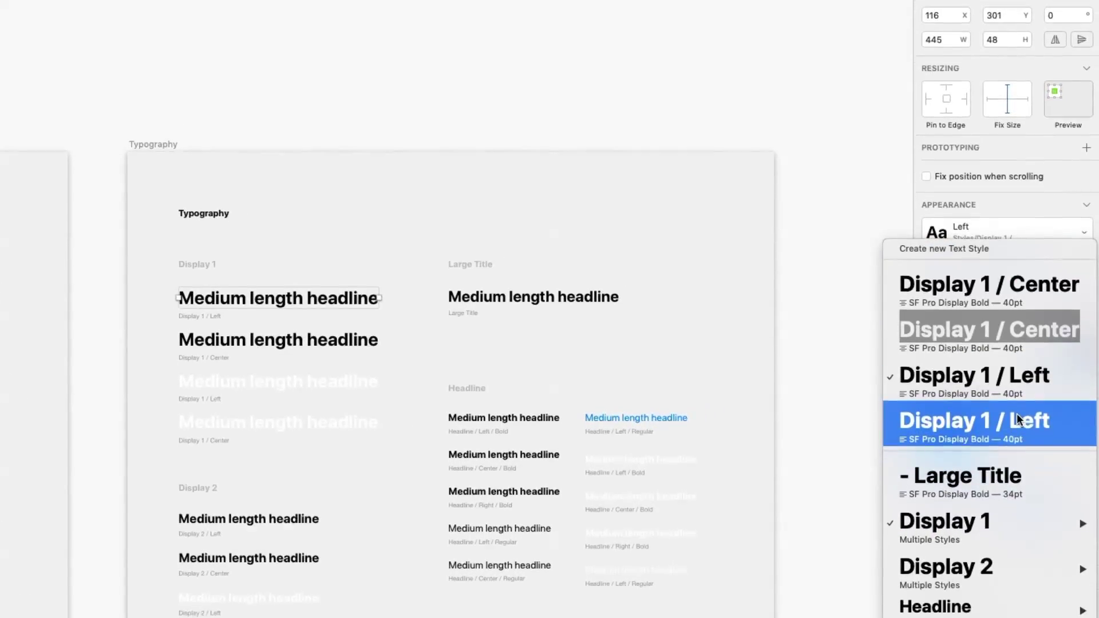
{"action": "scroll", "coordinate": [1017, 415], "scroll_direction": "down", "scroll_amount": 2}
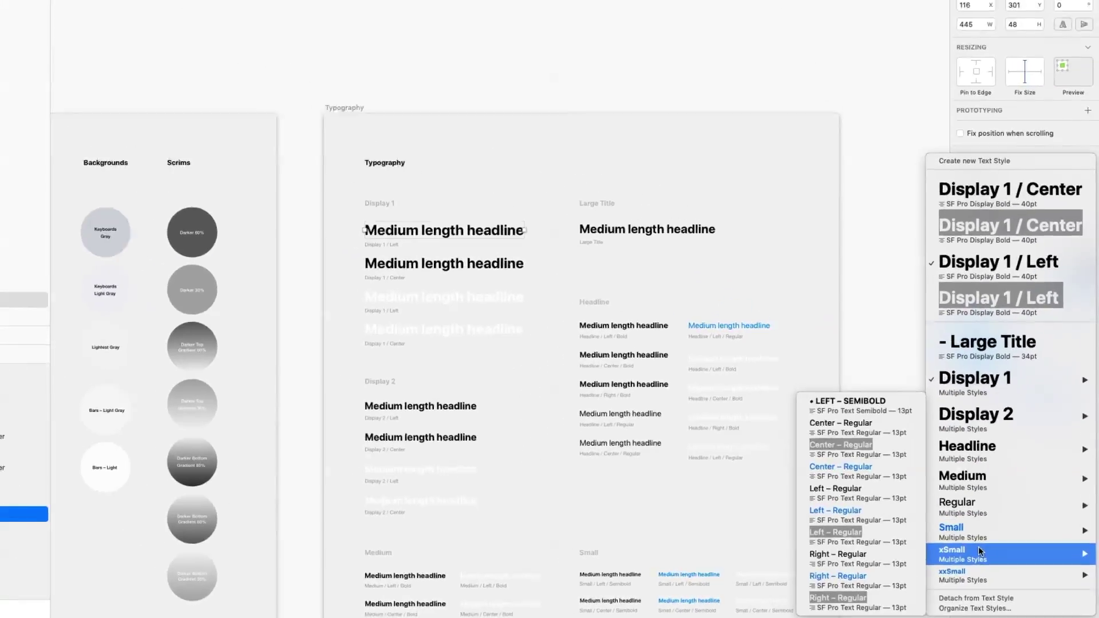
{"action": "left_click", "coordinate": [880, 97]}
{"action": "key", "text": "super+1"}
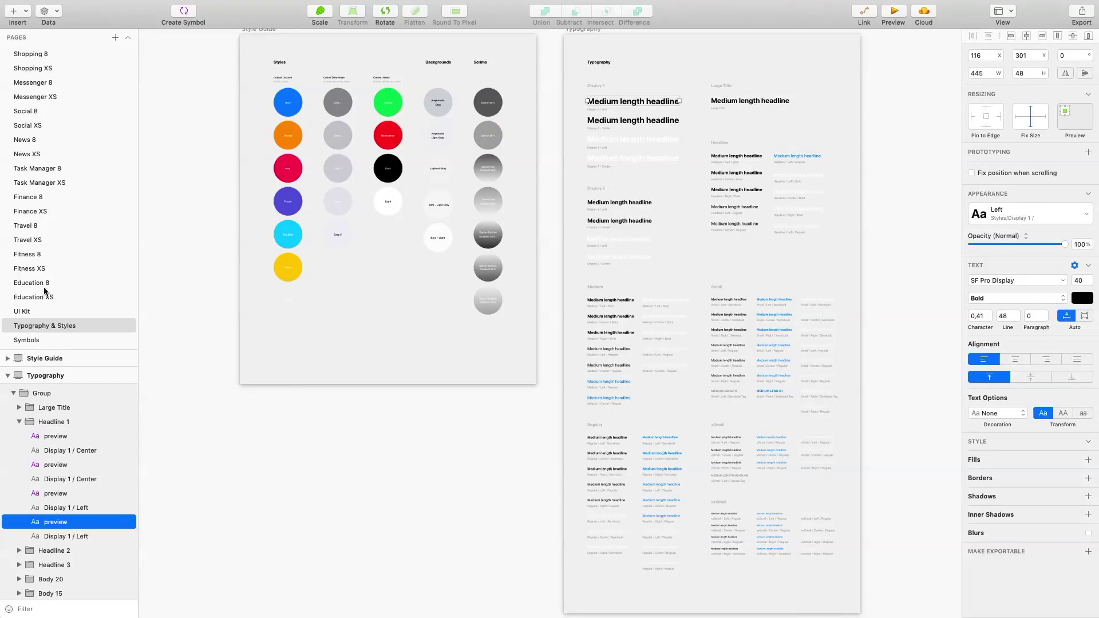
Step: Open the UI Kit page and examine the iPhone bars, tab bars, keyboards and pickers
{"action": "left_click", "coordinate": [26, 312]}
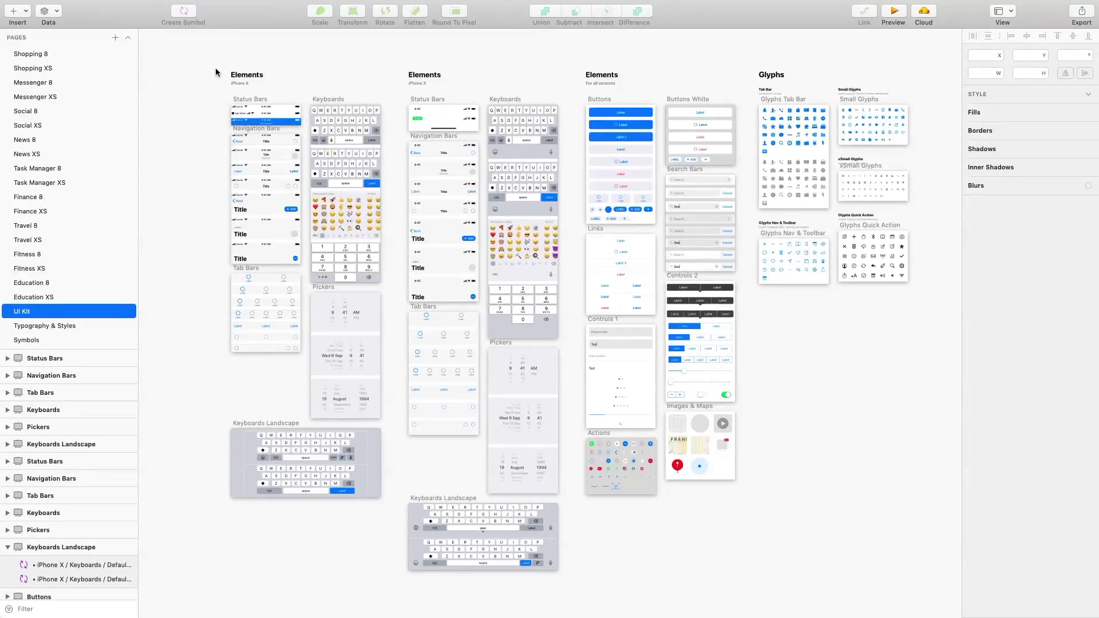
{"action": "scroll", "coordinate": [215, 72], "scroll_direction": "up", "scroll_amount": 5}
{"action": "scroll", "coordinate": [389, 91], "scroll_direction": "down", "scroll_amount": 12}
{"action": "scroll", "coordinate": [389, 91], "scroll_direction": "up", "scroll_amount": 13}
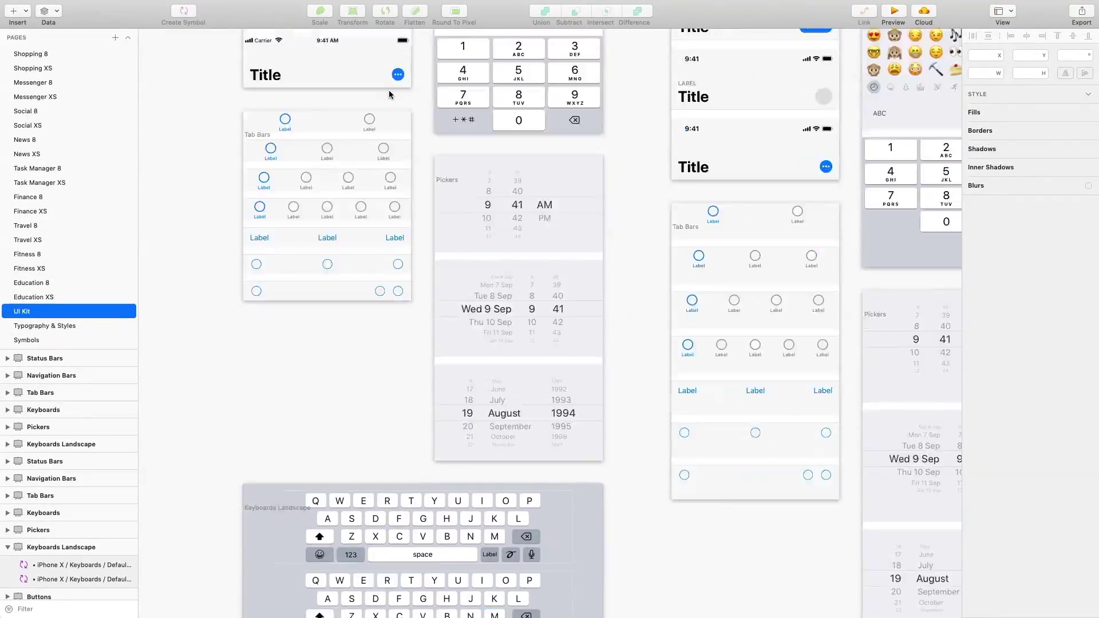
{"action": "scroll", "coordinate": [389, 90], "scroll_direction": "right", "scroll_amount": 8}
{"action": "scroll", "coordinate": [389, 94], "scroll_direction": "down", "scroll_amount": 5}
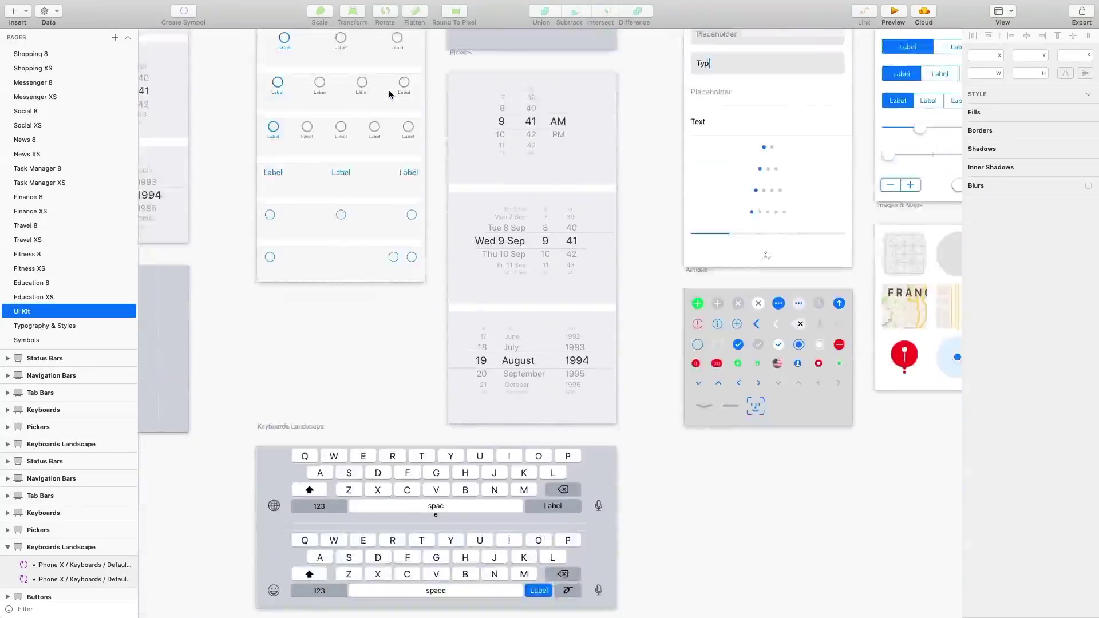
Step: Examine the buttons, search bars, controls and glyph sets on the UI Kit page
{"action": "scroll", "coordinate": [389, 94], "scroll_direction": "right", "scroll_amount": 10}
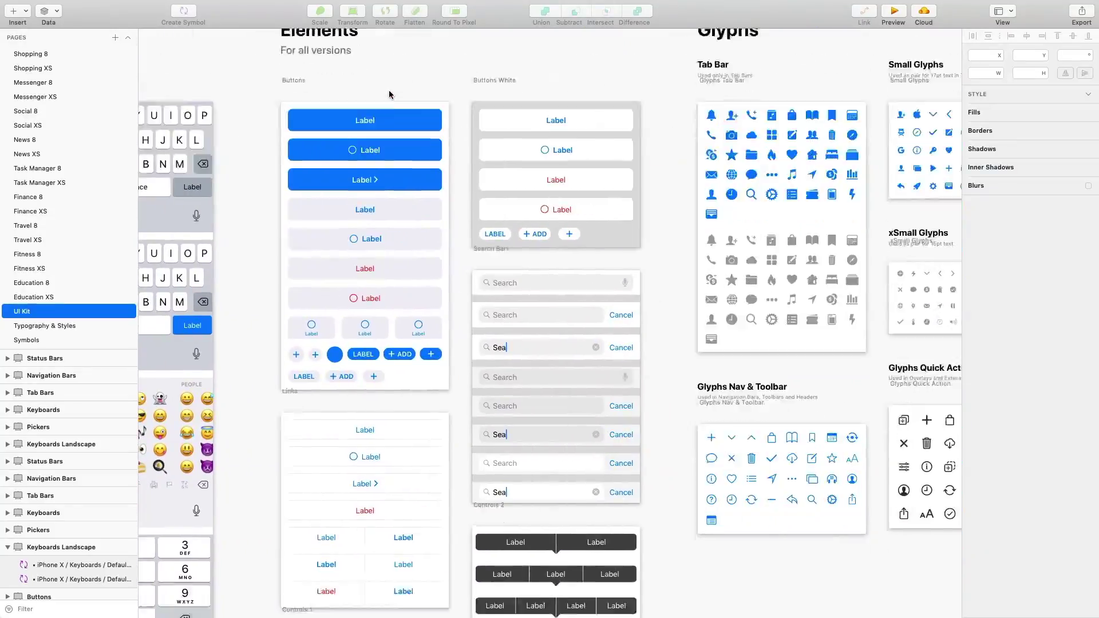
{"action": "scroll", "coordinate": [389, 94], "scroll_direction": "down", "scroll_amount": 5}
{"action": "scroll", "coordinate": [389, 94], "scroll_direction": "up", "scroll_amount": 10}
{"action": "scroll", "coordinate": [389, 95], "scroll_direction": "right", "scroll_amount": 10}
{"action": "scroll", "coordinate": [389, 95], "scroll_direction": "down", "scroll_amount": 15}
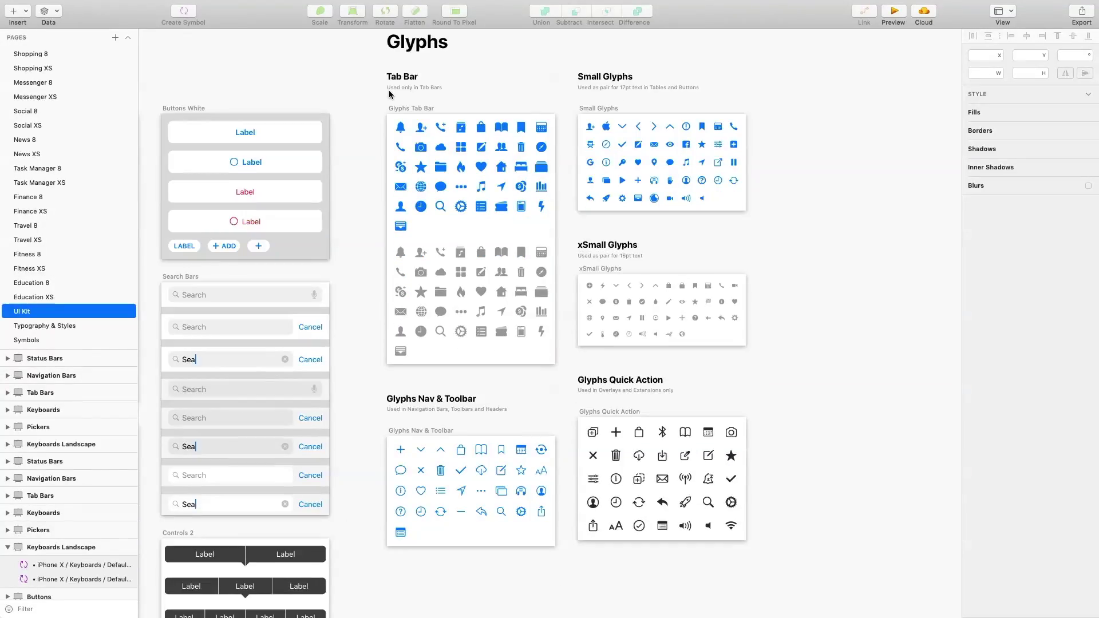
Step: Select the blue button with a disclosure arrow in the Buttons artboard to view its symbol overrides
{"action": "scroll", "coordinate": [389, 94], "scroll_direction": "left", "scroll_amount": 8}
{"action": "scroll", "coordinate": [389, 95], "scroll_direction": "up", "scroll_amount": 15}
{"action": "scroll", "coordinate": [389, 94], "scroll_direction": "left", "scroll_amount": 8}
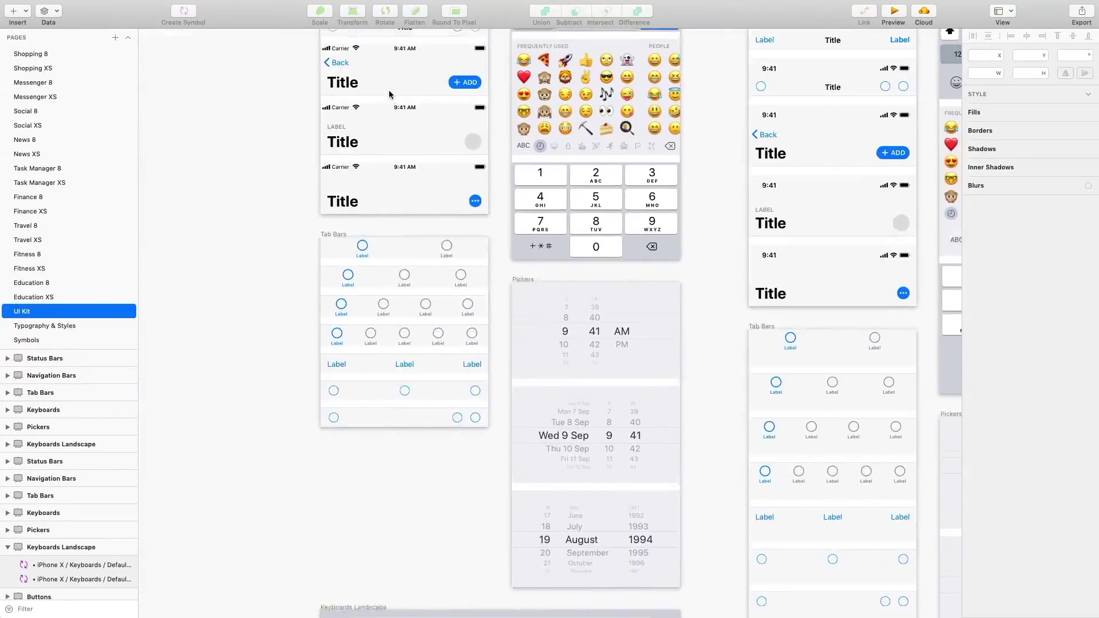
{"action": "key", "text": "super+1"}
{"action": "left_click", "coordinate": [601, 111]}
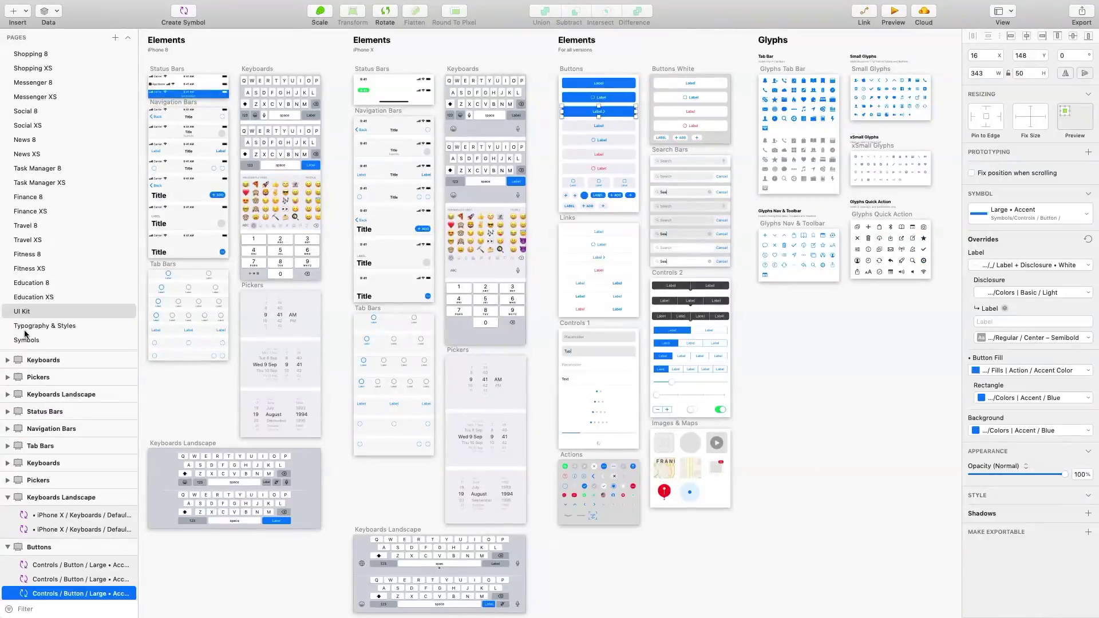
Step: Open the Symbols page and examine the Assets and Bars symbol groups
{"action": "left_click", "coordinate": [25, 338]}
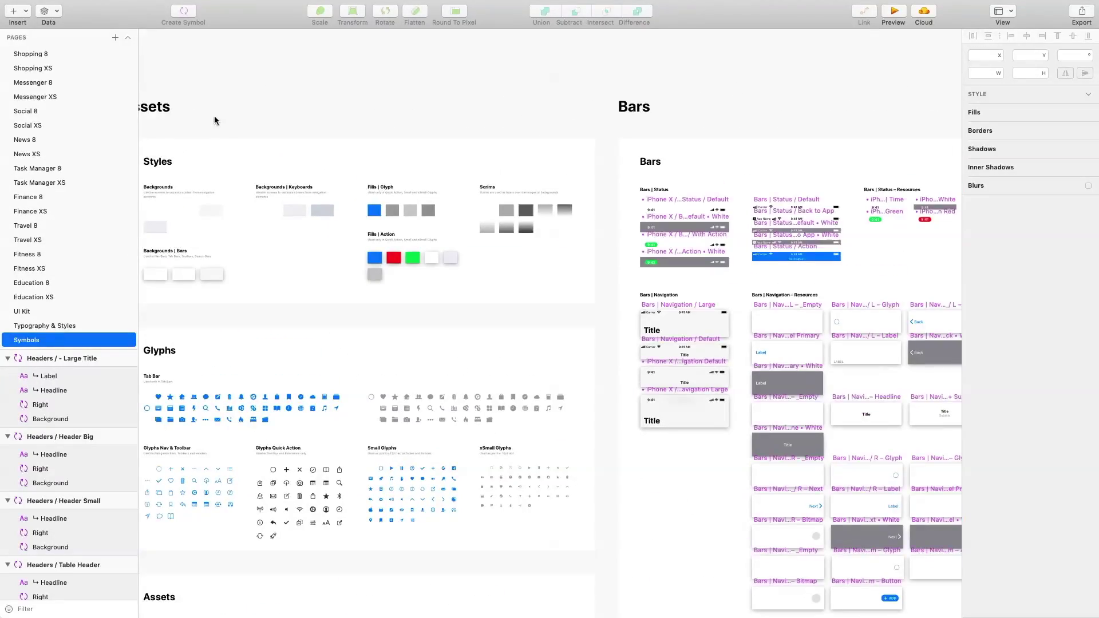
{"action": "scroll", "coordinate": [215, 120], "scroll_direction": "left", "scroll_amount": 3}
{"action": "scroll", "coordinate": [215, 118], "scroll_direction": "down", "scroll_amount": 10}
{"action": "scroll", "coordinate": [216, 118], "scroll_direction": "up", "scroll_amount": 10}
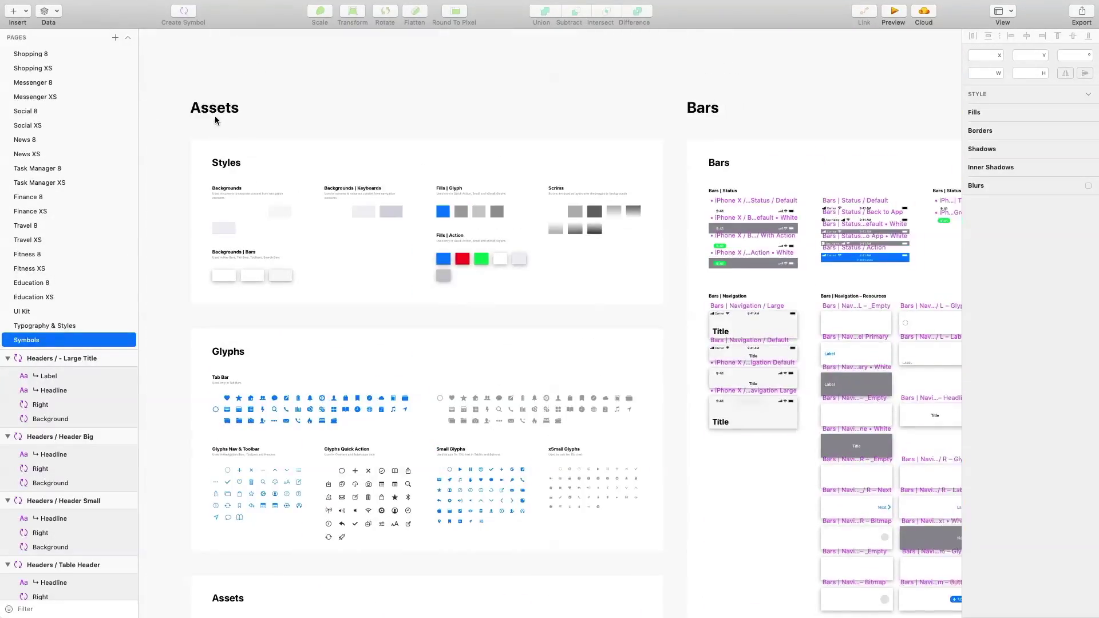
{"action": "scroll", "coordinate": [214, 116], "scroll_direction": "right", "scroll_amount": 10}
{"action": "scroll", "coordinate": [215, 115], "scroll_direction": "down", "scroll_amount": 12}
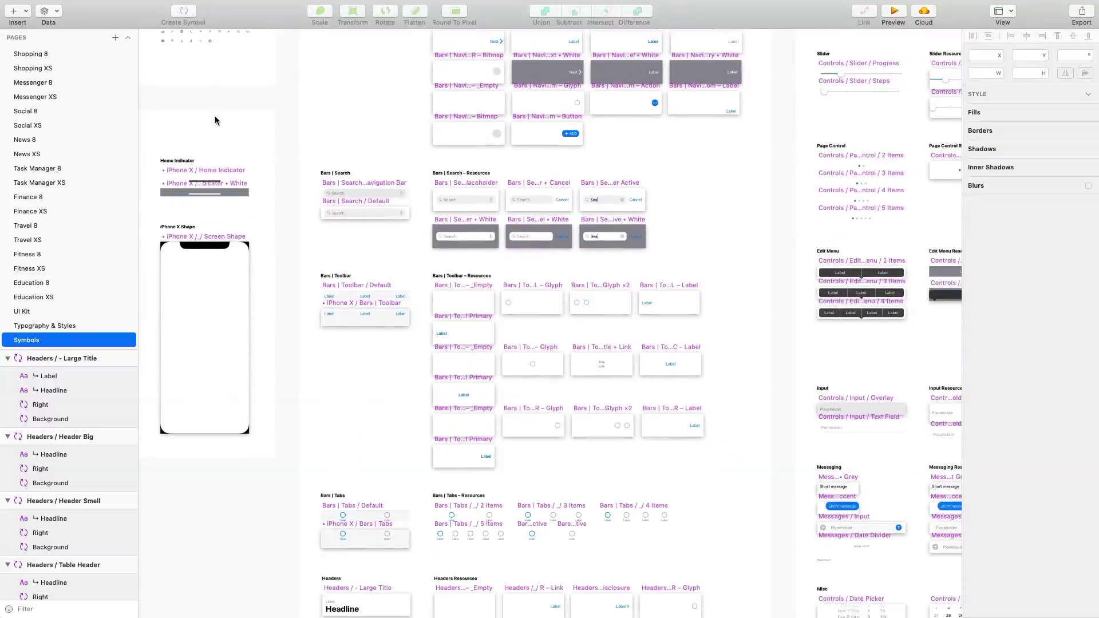
{"action": "scroll", "coordinate": [215, 115], "scroll_direction": "down", "scroll_amount": 6}
{"action": "scroll", "coordinate": [215, 115], "scroll_direction": "up", "scroll_amount": 15}
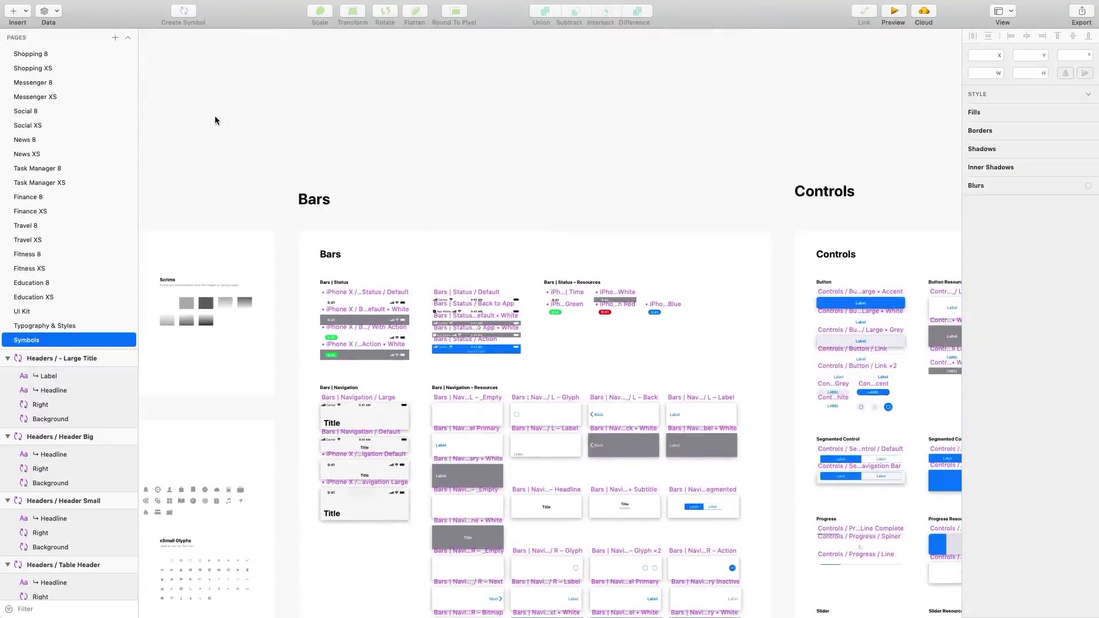
Step: Examine the Controls, Other Views and Keyboards symbol groups on the Symbols page
{"action": "scroll", "coordinate": [214, 120], "scroll_direction": "right", "scroll_amount": 8}
{"action": "scroll", "coordinate": [214, 120], "scroll_direction": "down", "scroll_amount": 15}
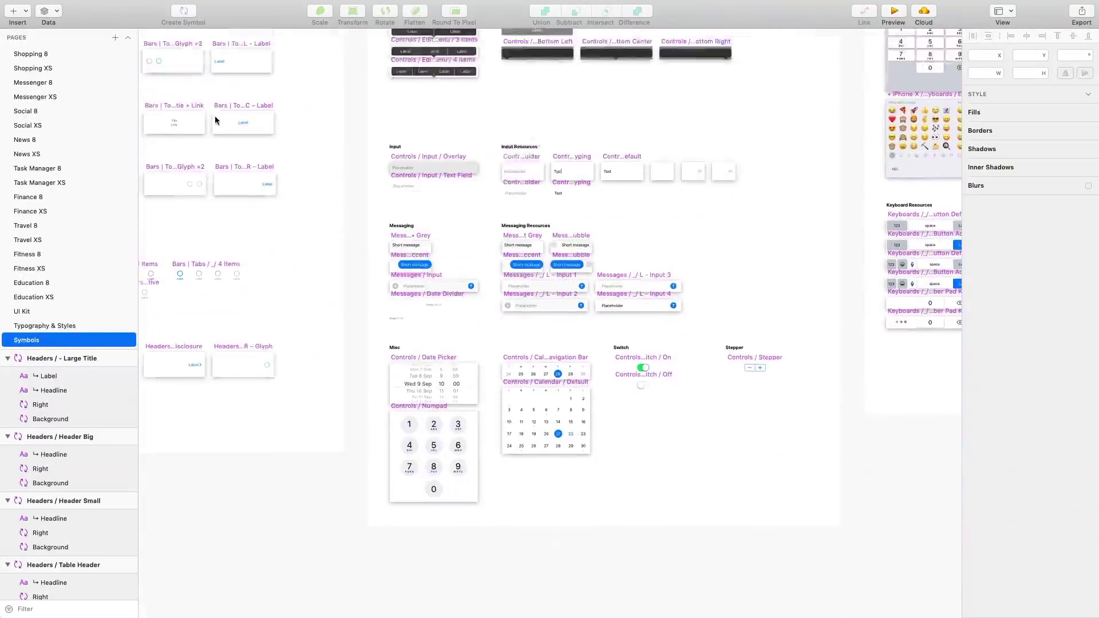
{"action": "scroll", "coordinate": [215, 119], "scroll_direction": "up", "scroll_amount": 15}
{"action": "scroll", "coordinate": [215, 119], "scroll_direction": "right", "scroll_amount": 10}
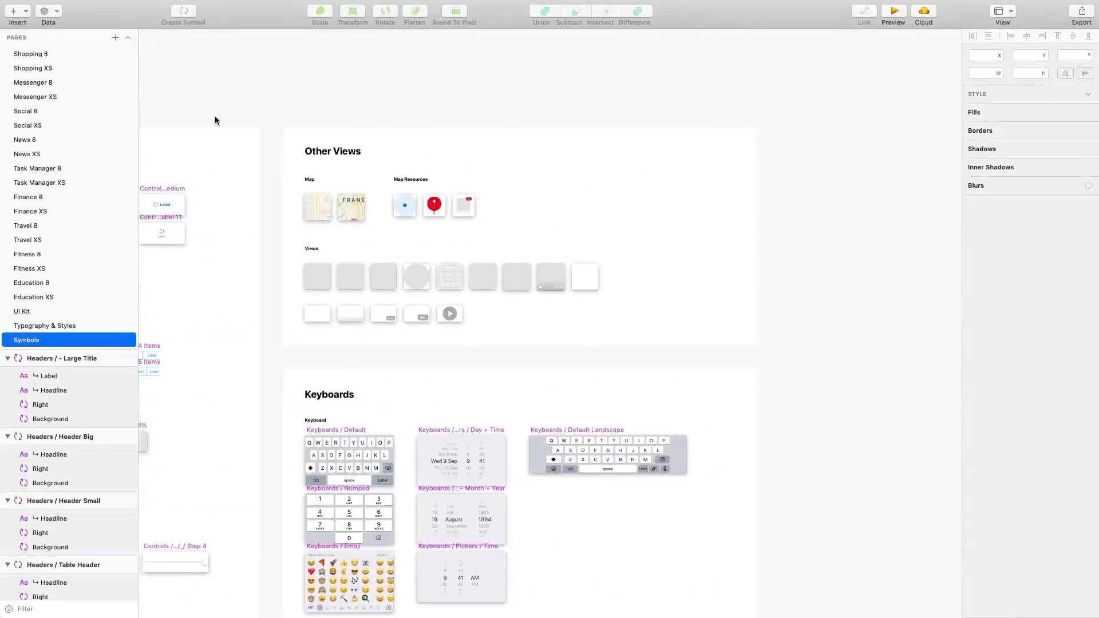
{"action": "scroll", "coordinate": [215, 120], "scroll_direction": "down", "scroll_amount": 10}
{"action": "key", "text": "super+1"}
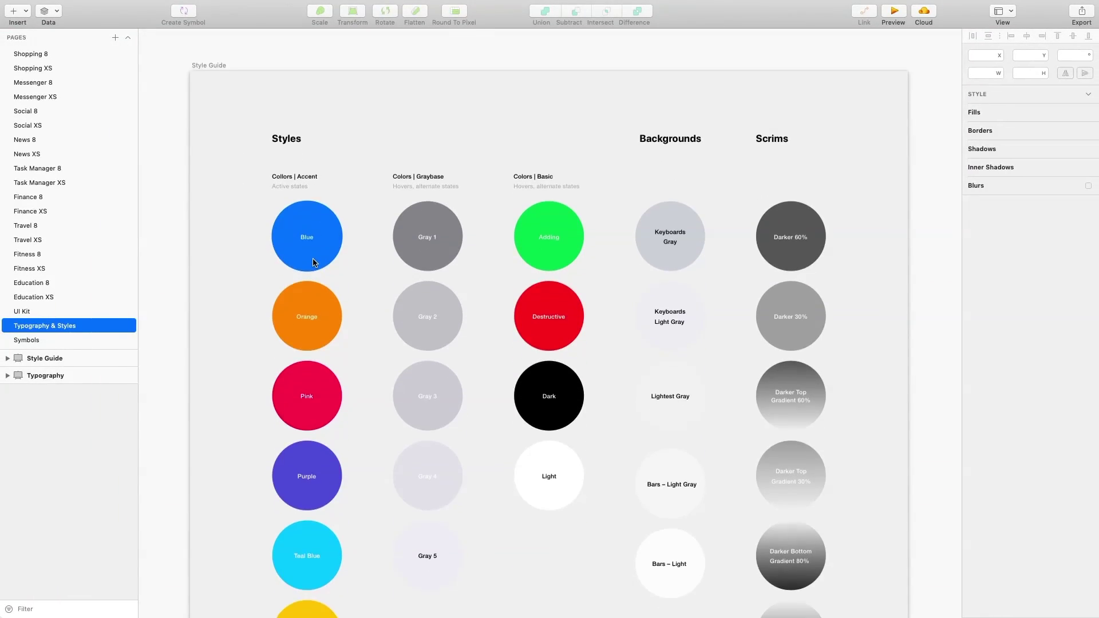
Step: On the Typography & Styles page, select the Blue accent circle and open its list of layer styles
{"action": "scroll", "coordinate": [313, 263], "scroll_direction": "down", "scroll_amount": 1}
{"action": "left_click", "coordinate": [313, 251]}
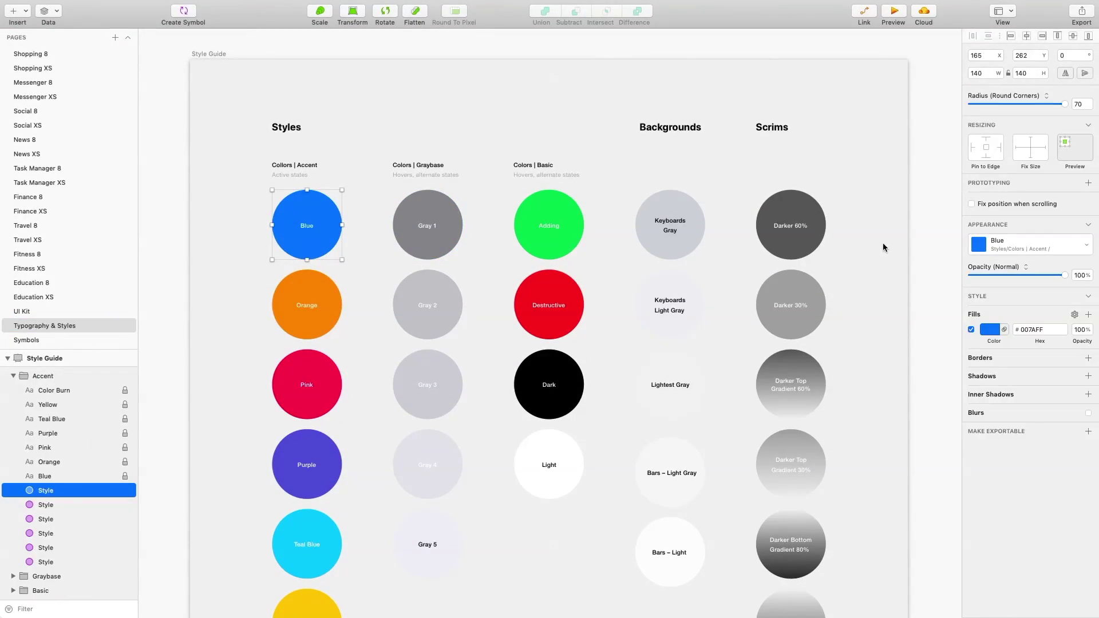
{"action": "left_click", "coordinate": [1029, 244]}
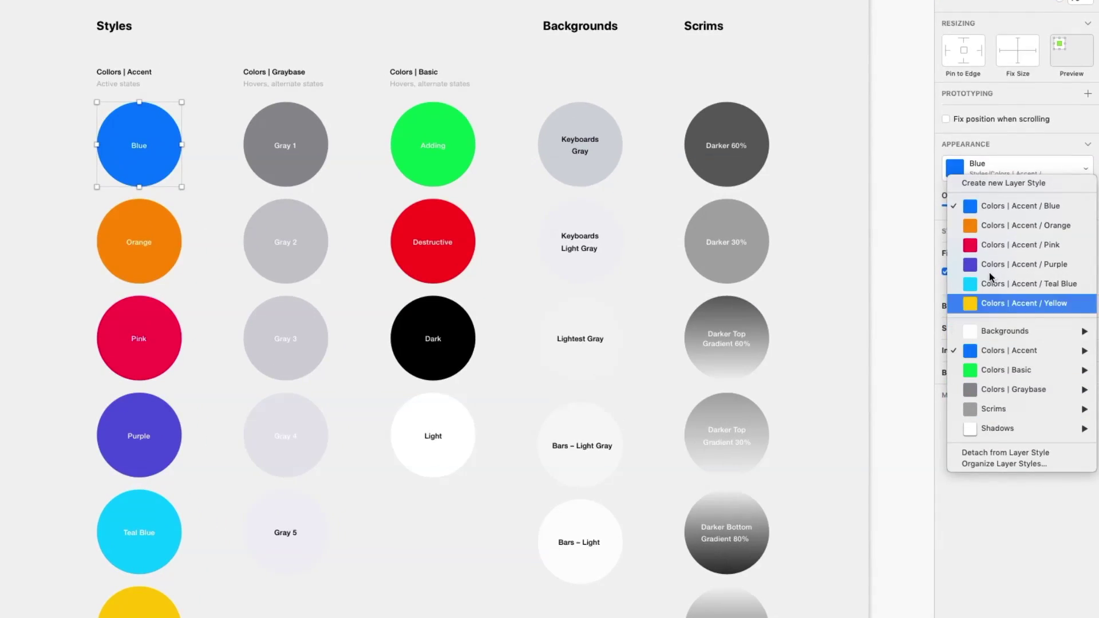
Step: Recolor the Blue accent circle's fill to FF2D55 and update its layer style
{"action": "left_click", "coordinate": [1005, 140]}
{"action": "left_click", "coordinate": [968, 271]}
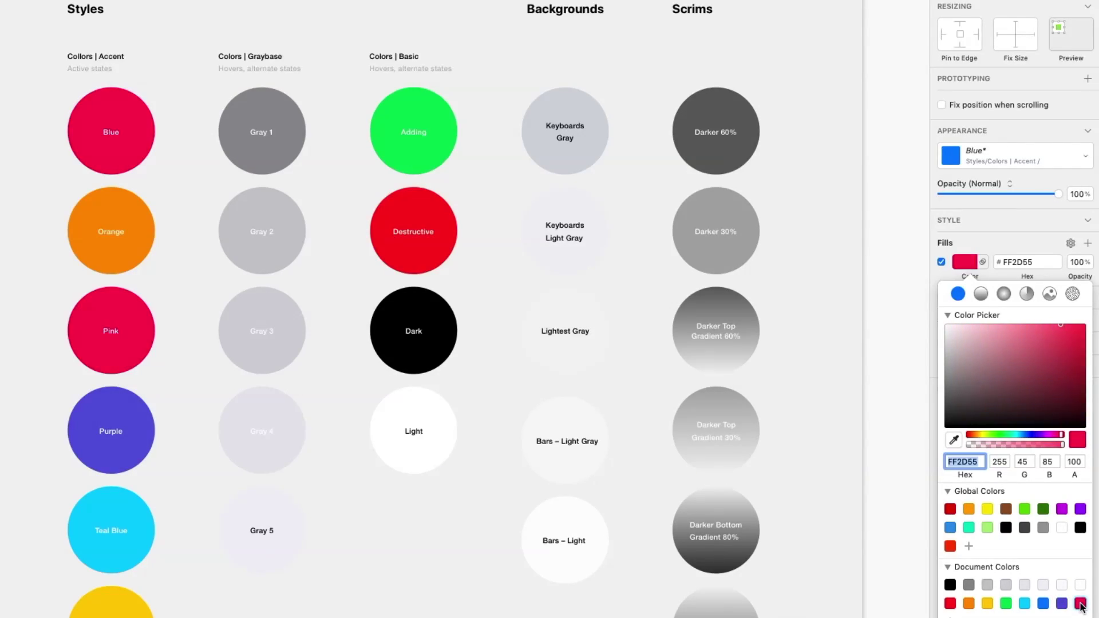
{"action": "left_click", "coordinate": [1036, 156]}
{"action": "left_click", "coordinate": [1035, 155]}
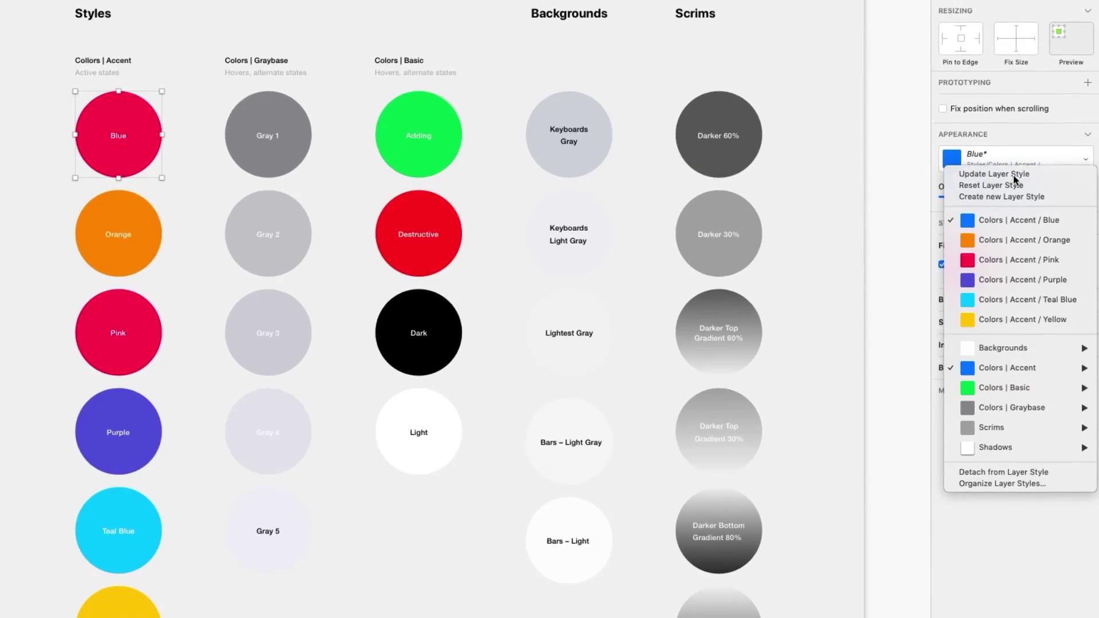
{"action": "left_click", "coordinate": [1013, 174]}
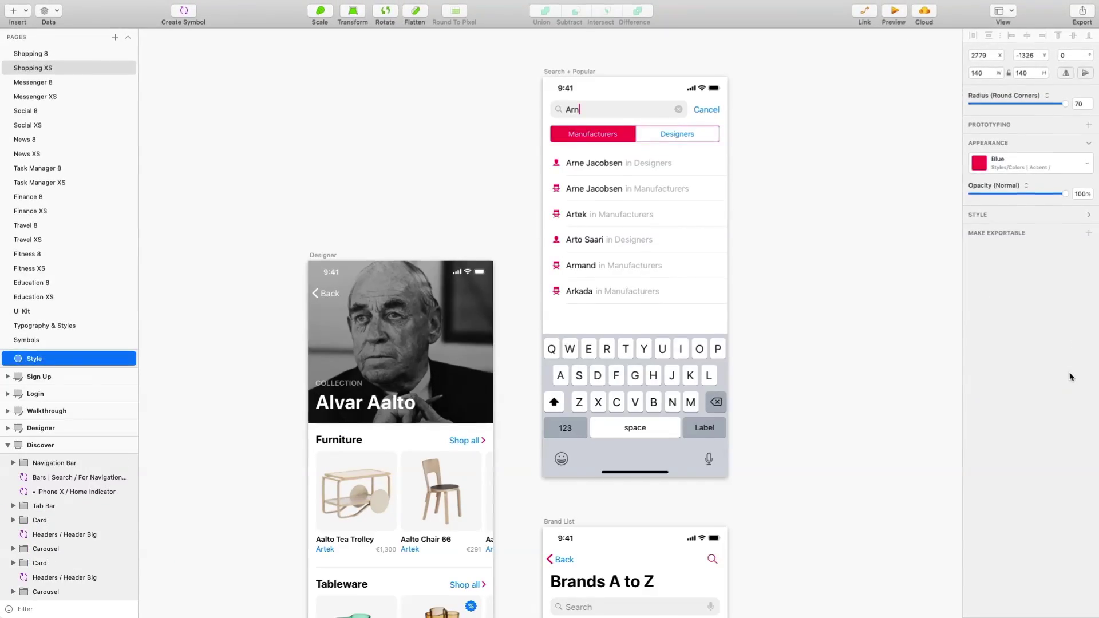
Step: On the Symbols page, set the Tab Bar Profile glyph's fill to the pink document color and update its layer style
{"action": "left_click", "coordinate": [26, 341]}
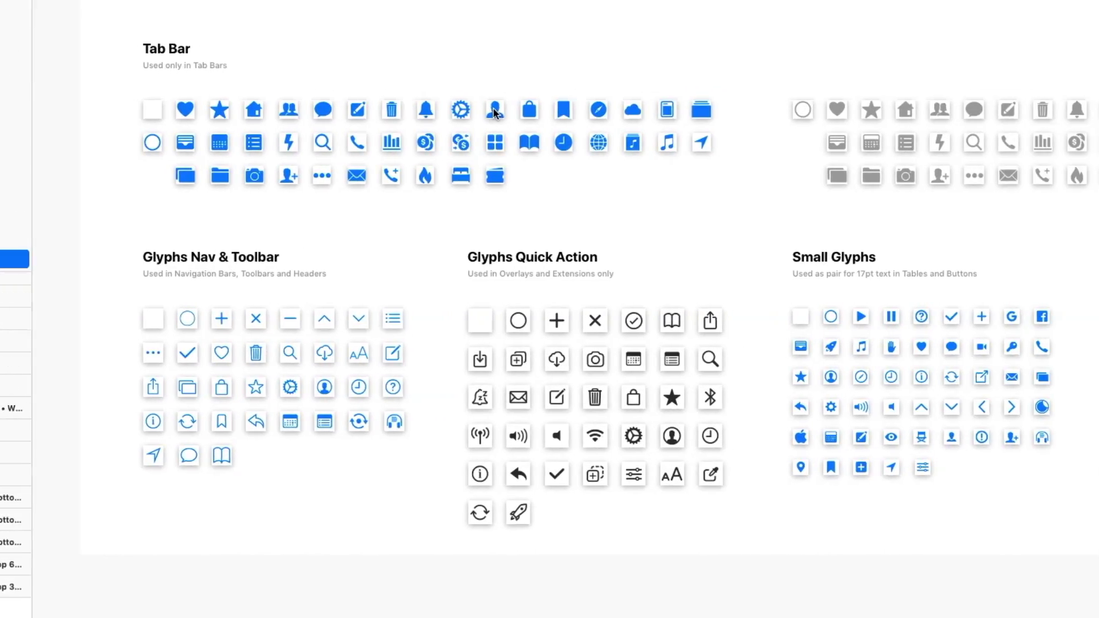
{"action": "left_click", "coordinate": [1076, 95]}
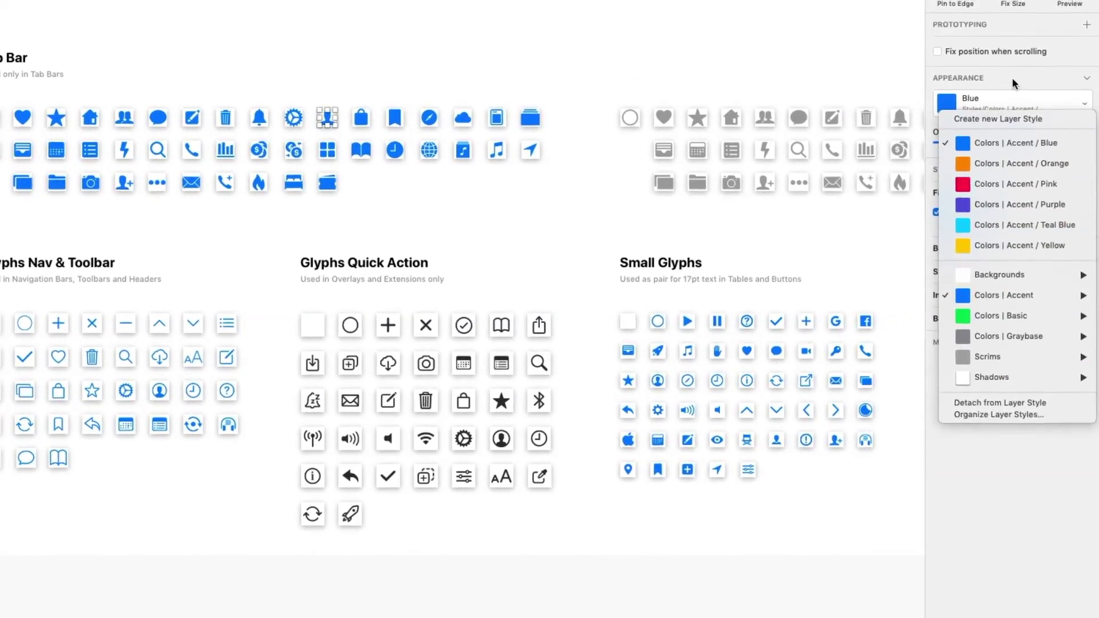
{"action": "left_click", "coordinate": [1012, 79]}
{"action": "left_click", "coordinate": [961, 212]}
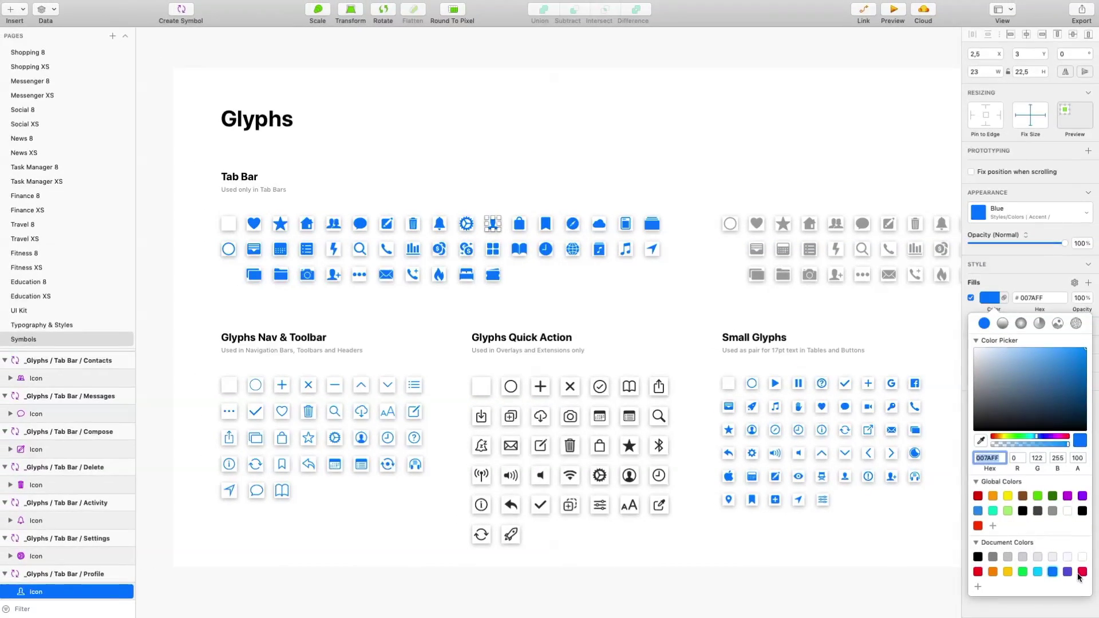
{"action": "left_click", "coordinate": [1079, 561]}
{"action": "left_click", "coordinate": [966, 195]}
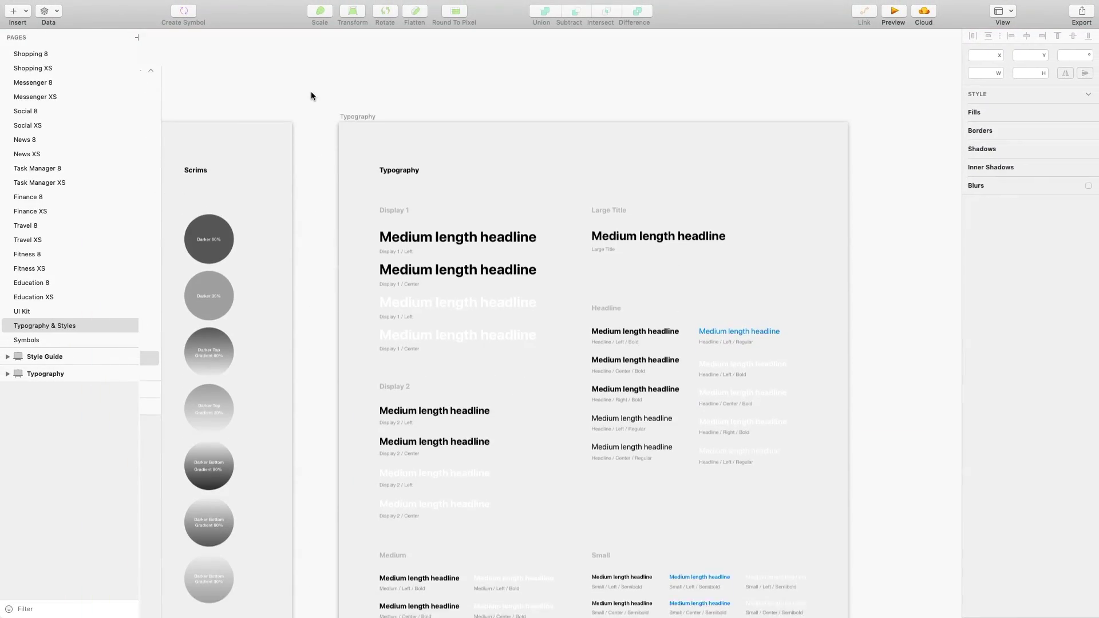
Step: Change the Display 1, Display 2, Large Title and Headline samples on the Typography artboard to Bluu Next and update their text styles
{"action": "scroll", "coordinate": [311, 95], "scroll_direction": "down", "scroll_amount": 2}
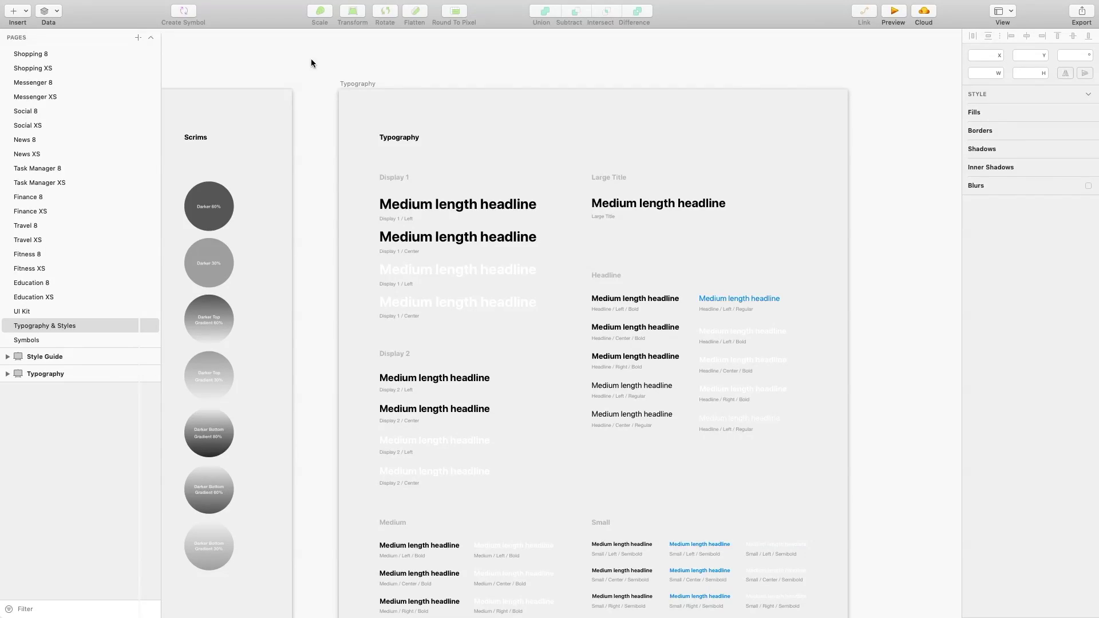
{"action": "left_click_drag", "start_coordinate": [310, 59], "coordinate": [889, 498]}
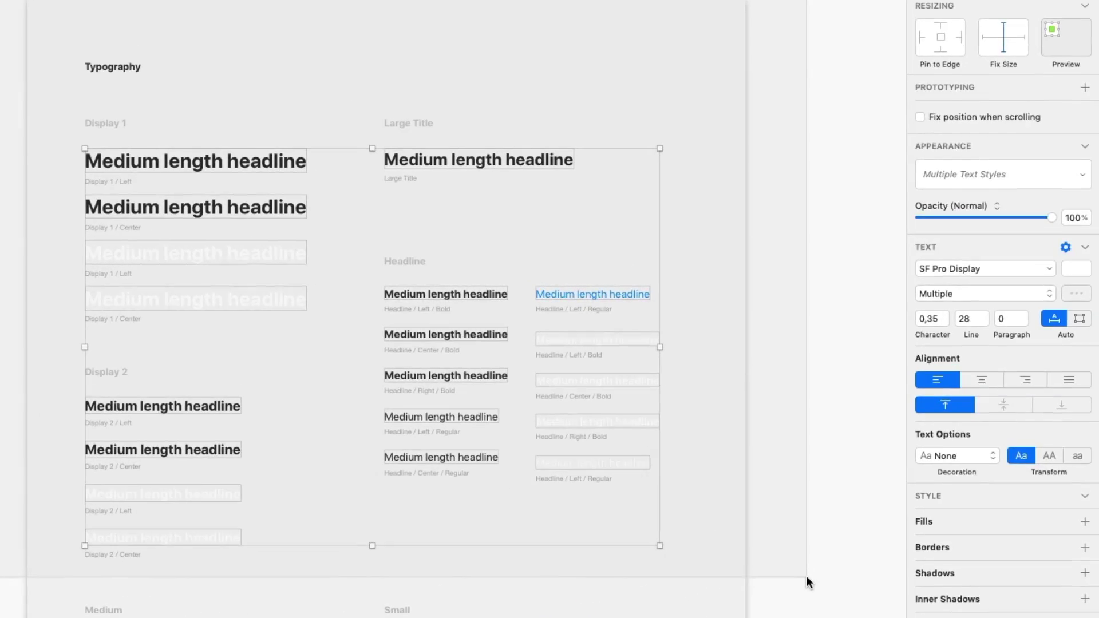
{"action": "left_click", "coordinate": [974, 271]}
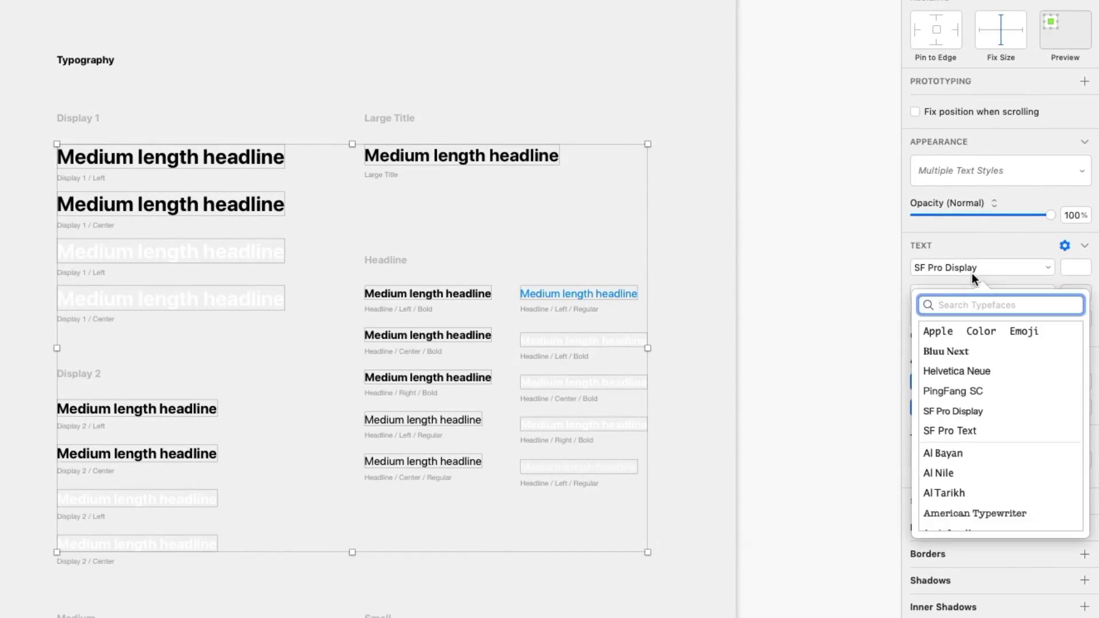
{"action": "left_click", "coordinate": [952, 352]}
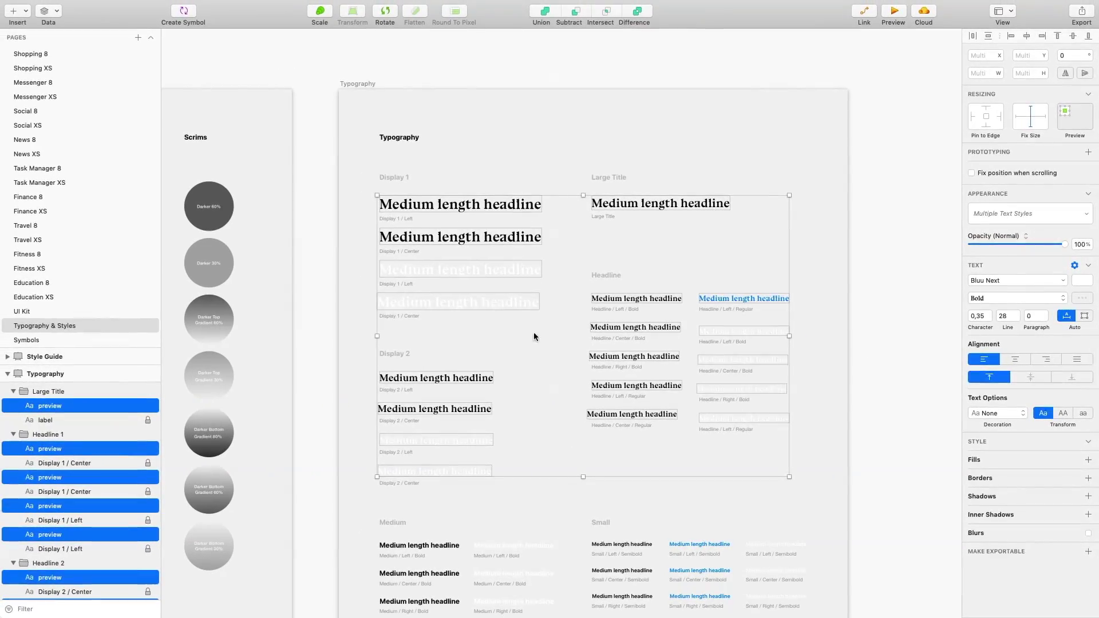
{"action": "left_click", "coordinate": [1016, 211]}
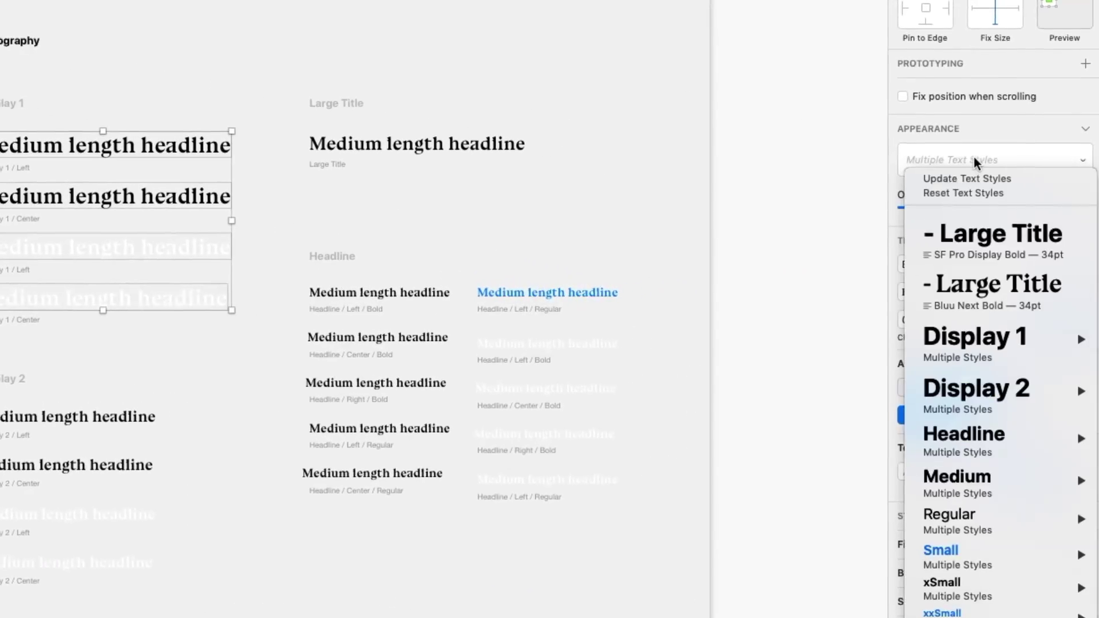
{"action": "left_click", "coordinate": [963, 180]}
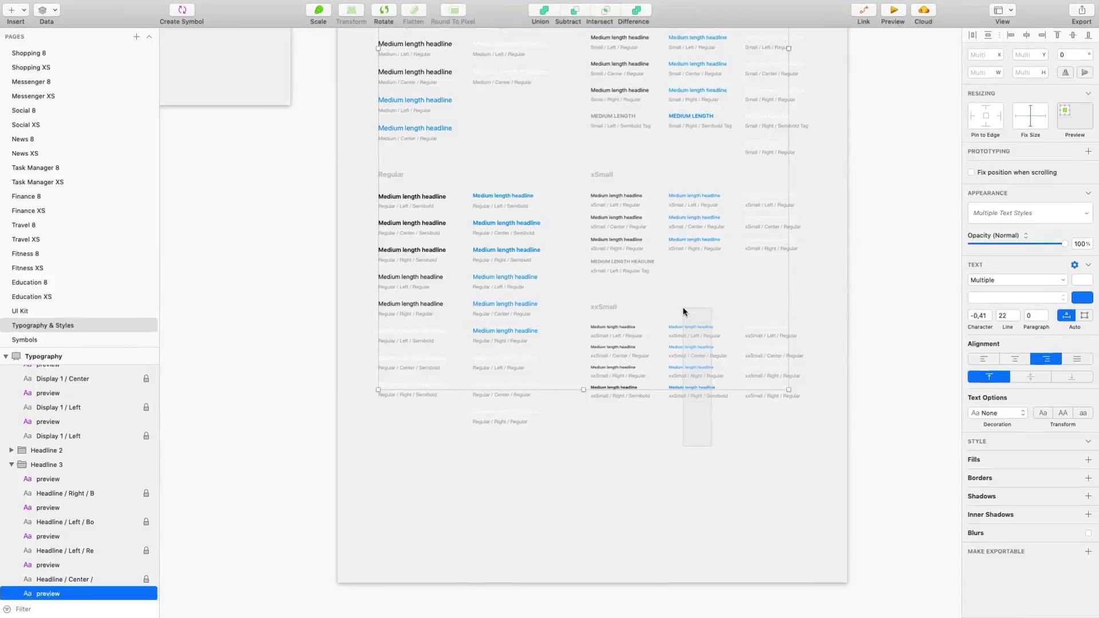
Step: Set the blue text samples on the Typography artboard to color FF2D55 and update their text styles
{"action": "left_click", "coordinate": [1081, 281]}
{"action": "left_click", "coordinate": [1082, 560]}
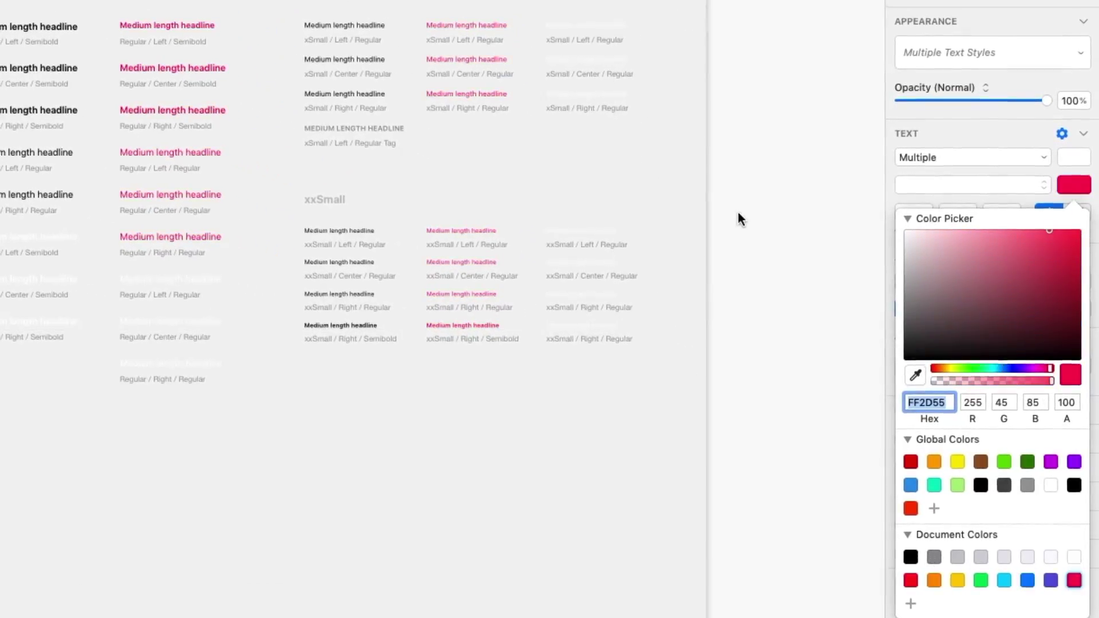
{"action": "scroll", "coordinate": [848, 307], "scroll_direction": "up", "scroll_amount": 5}
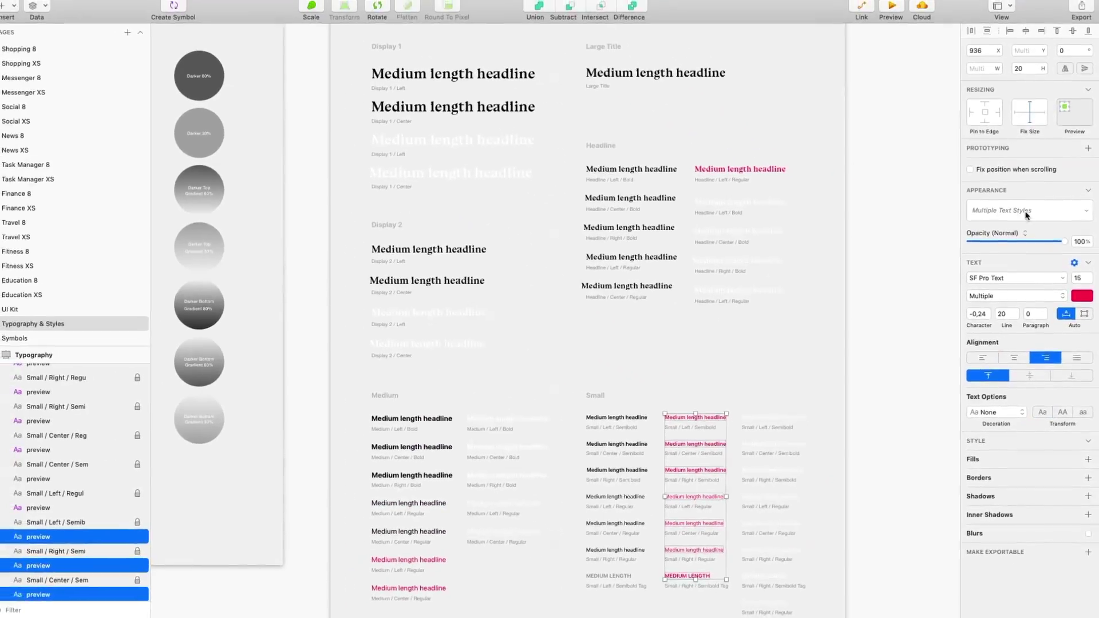
{"action": "left_click", "coordinate": [987, 64]}
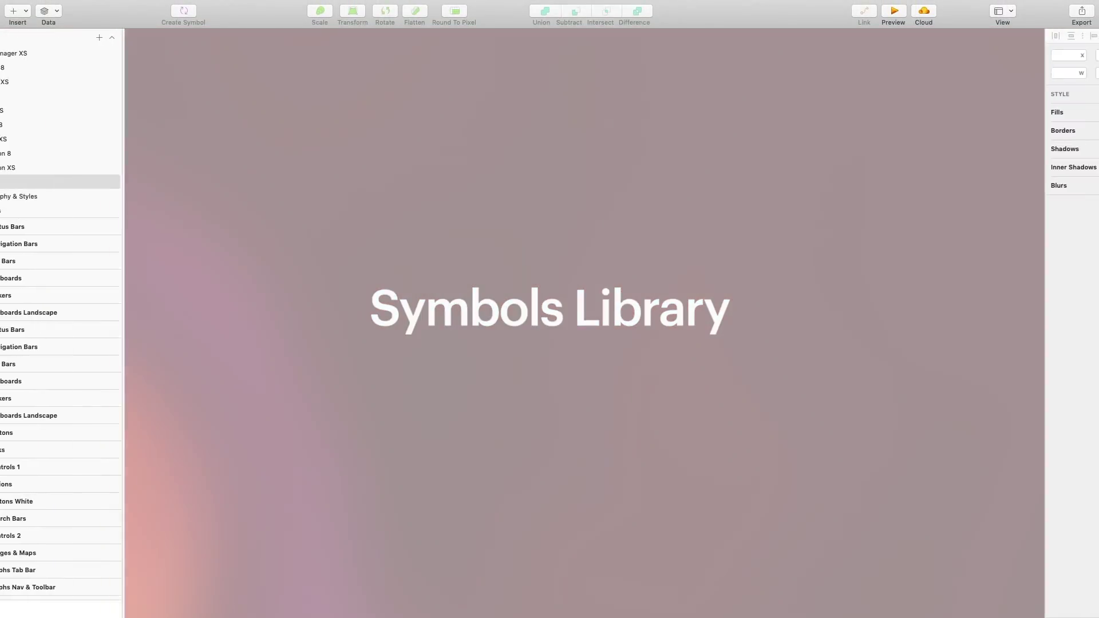
Step: On the UI Kit page, set the back label of the first iPhone 8 navigation bar to News
{"action": "scroll", "coordinate": [847, 412], "scroll_direction": "down", "scroll_amount": 8}
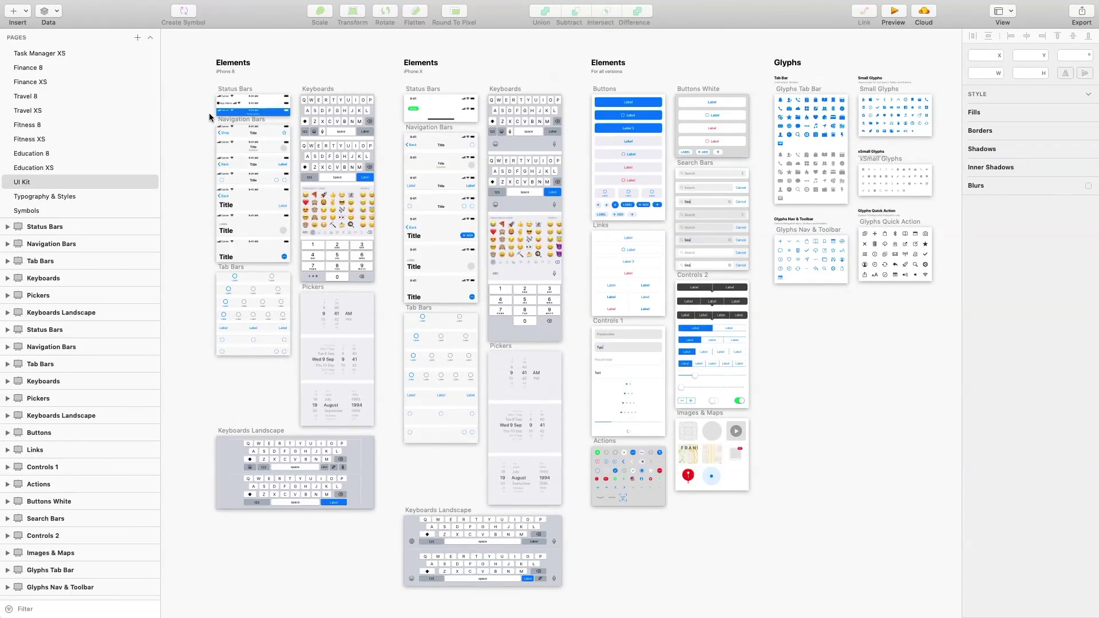
{"action": "scroll", "coordinate": [208, 113], "scroll_direction": "up", "scroll_amount": 5}
{"action": "scroll", "coordinate": [208, 112], "scroll_direction": "down", "scroll_amount": 1}
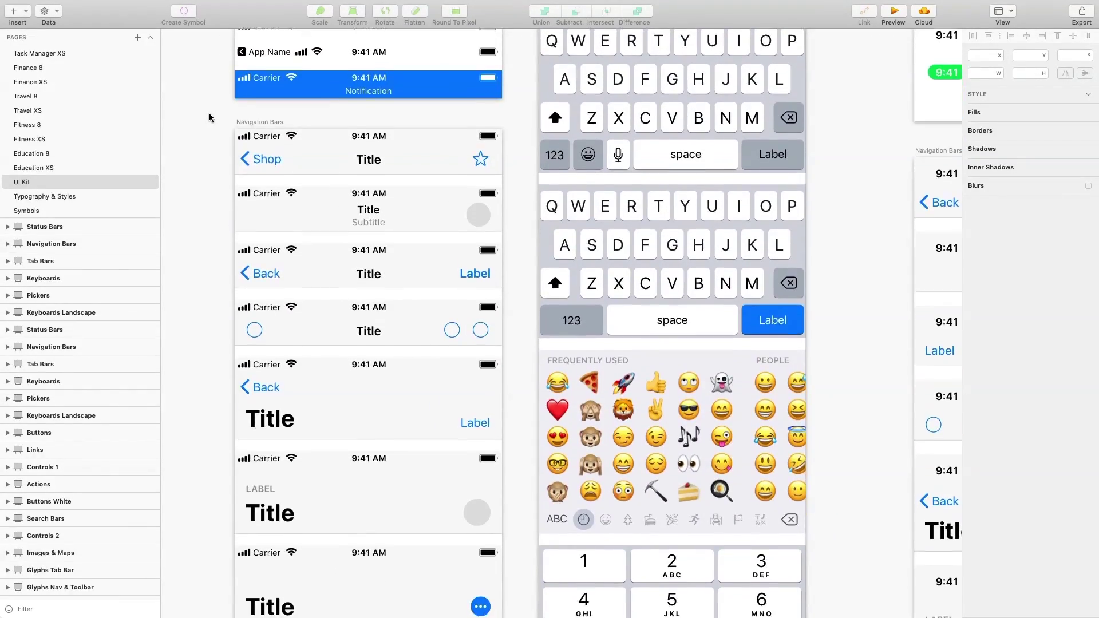
{"action": "scroll", "coordinate": [208, 112], "scroll_direction": "down", "scroll_amount": 3}
{"action": "scroll", "coordinate": [209, 112], "scroll_direction": "up", "scroll_amount": 1}
{"action": "left_click", "coordinate": [258, 112]}
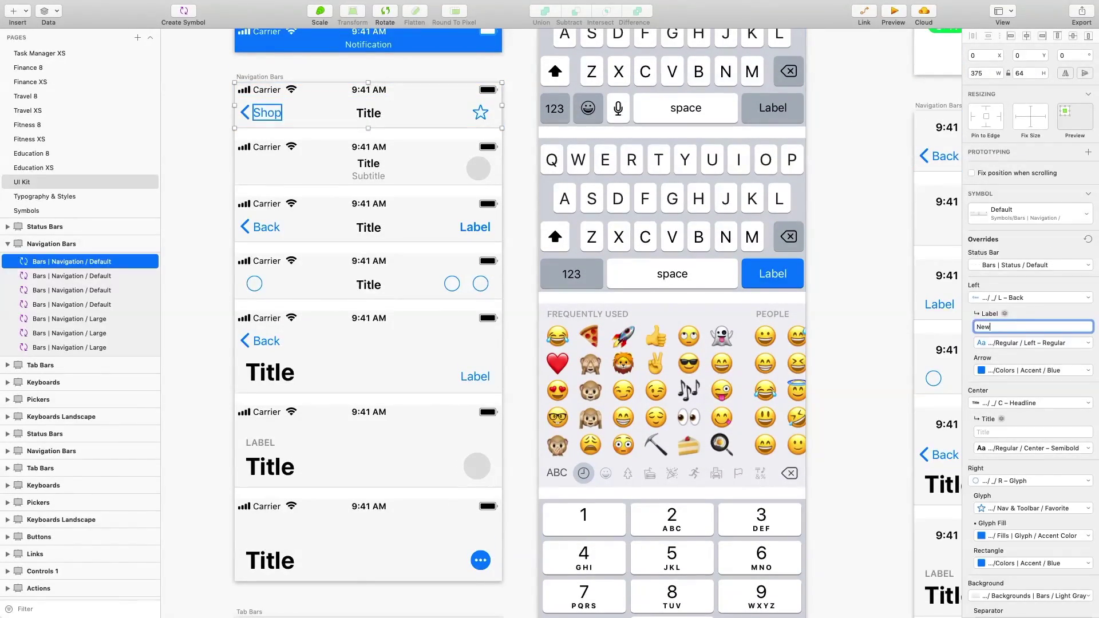
{"action": "left_click", "coordinate": [867, 312]}
Step: Change the first iPhone 8 navigation bar's right glyph to a heart and fill the second bar's bitmap with the red portrait photo
{"action": "left_click", "coordinate": [480, 119]}
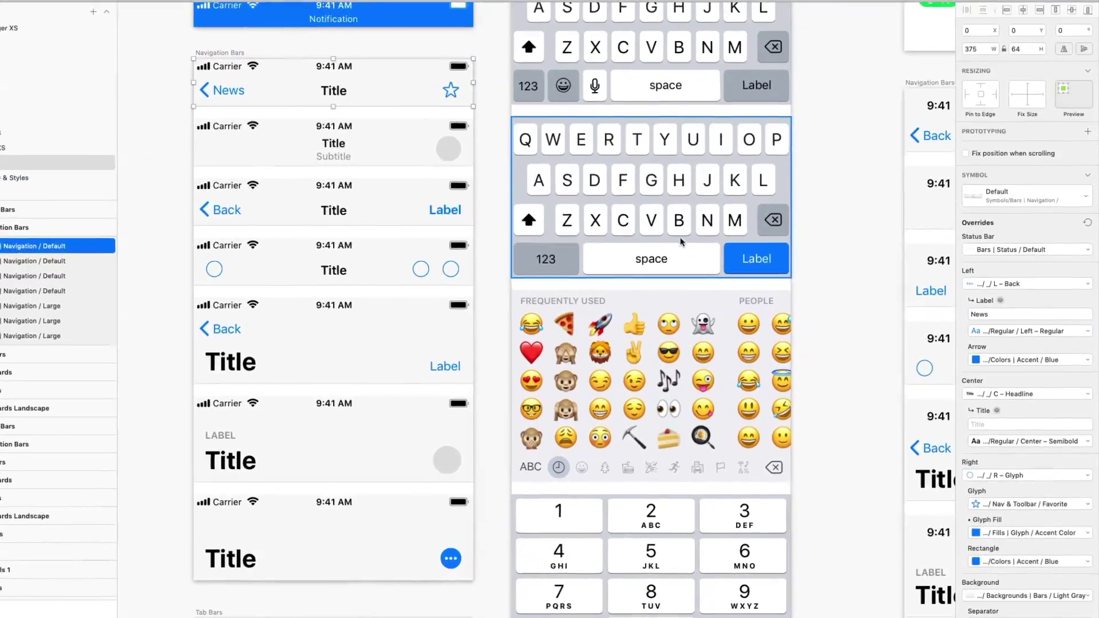
{"action": "left_click", "coordinate": [1007, 513]}
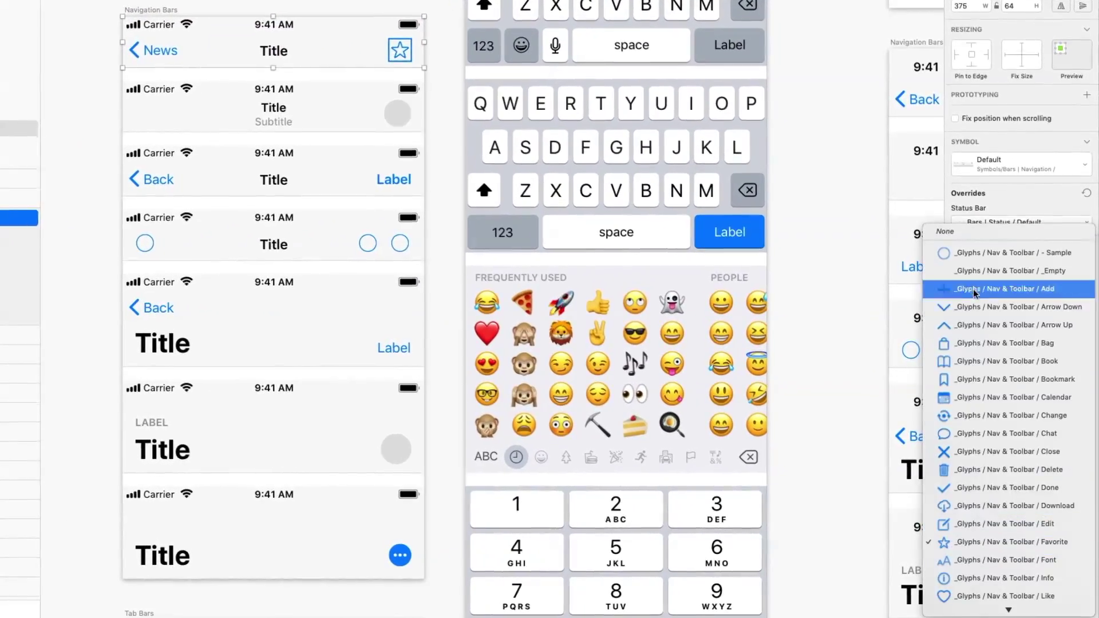
{"action": "left_click", "coordinate": [1001, 596]}
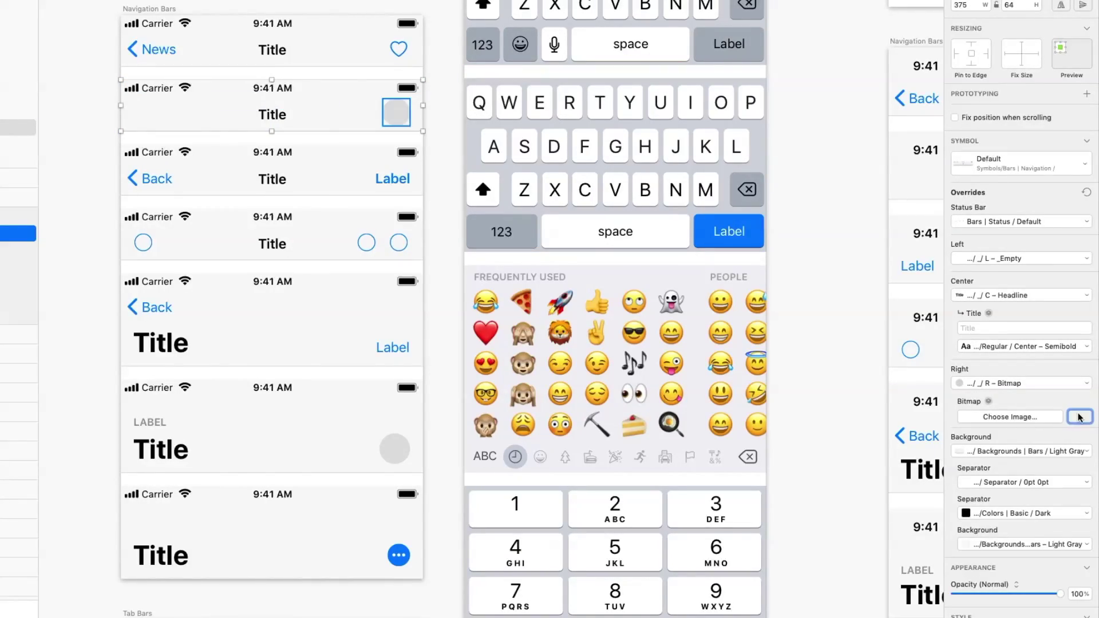
{"action": "left_click", "coordinate": [793, 284]}
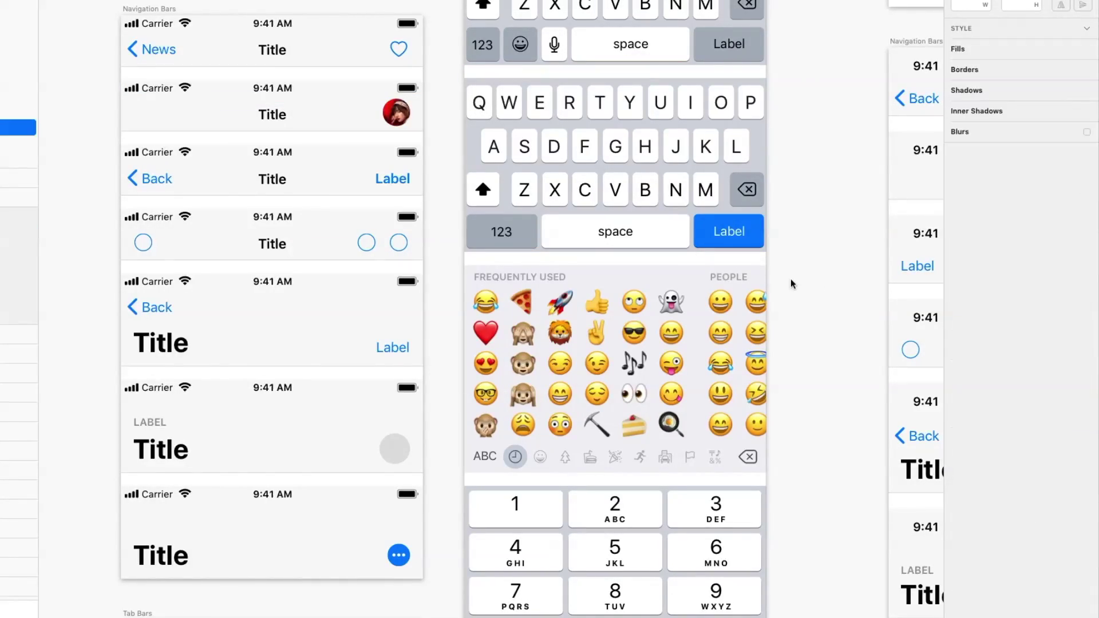
Step: Replace the right label of the first large-title iPhone 8 navigation bar with the small accent + ADD button
{"action": "left_click", "coordinate": [187, 312]}
{"action": "left_click", "coordinate": [965, 604]}
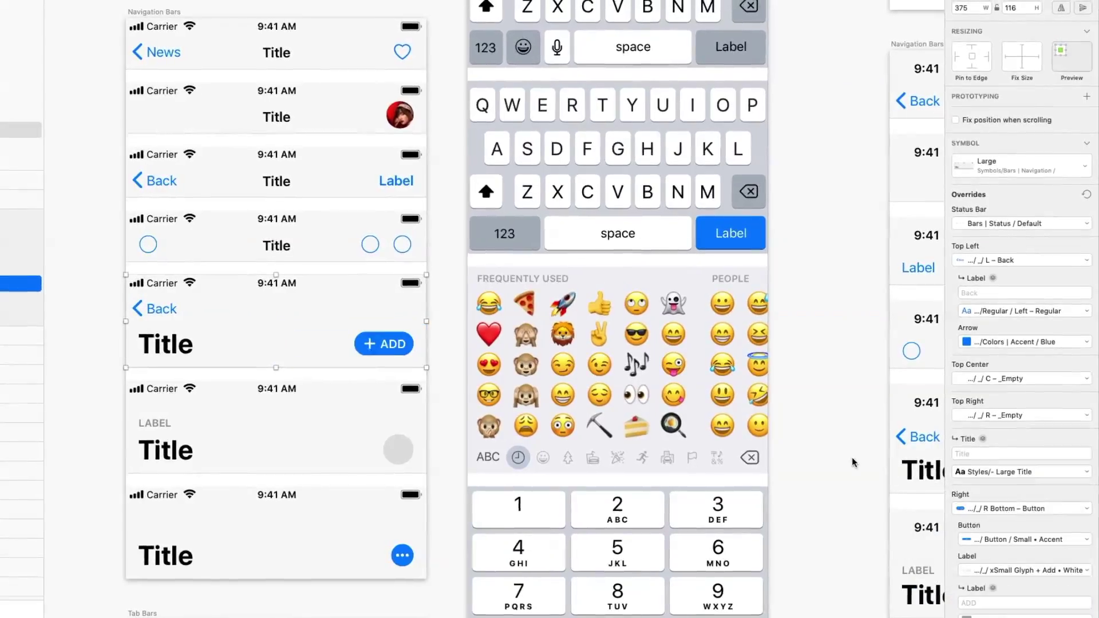
{"action": "left_click", "coordinate": [853, 459]}
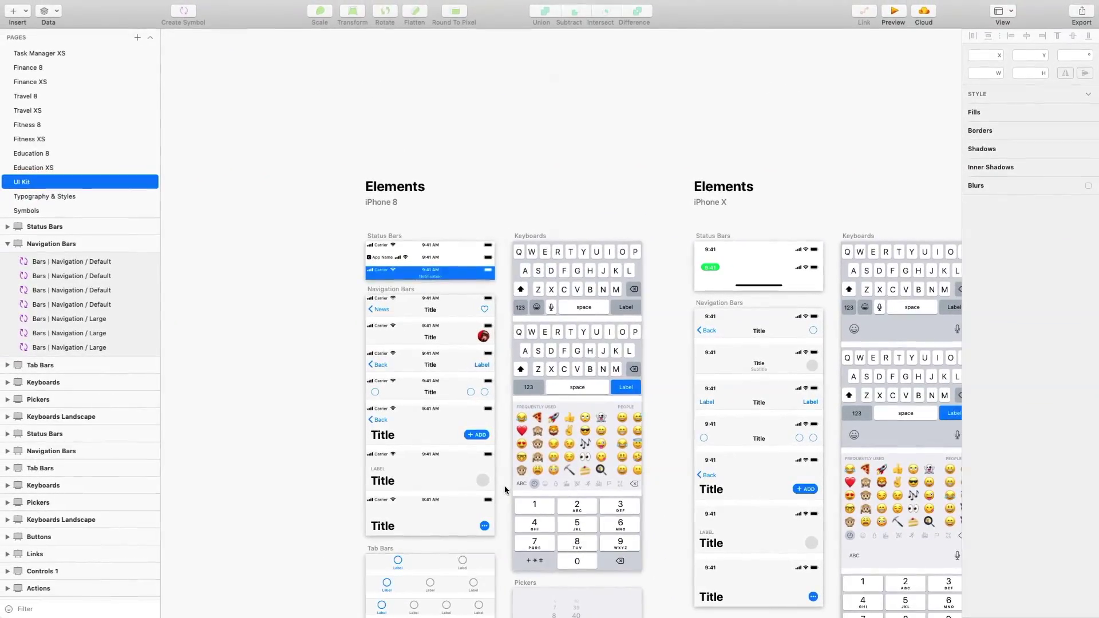
Step: Try the first blue button's label override as Glyph + Label • White and Label + Disclosure • White, then restore Label • White
{"action": "scroll", "coordinate": [503, 485], "scroll_direction": "right", "scroll_amount": 10}
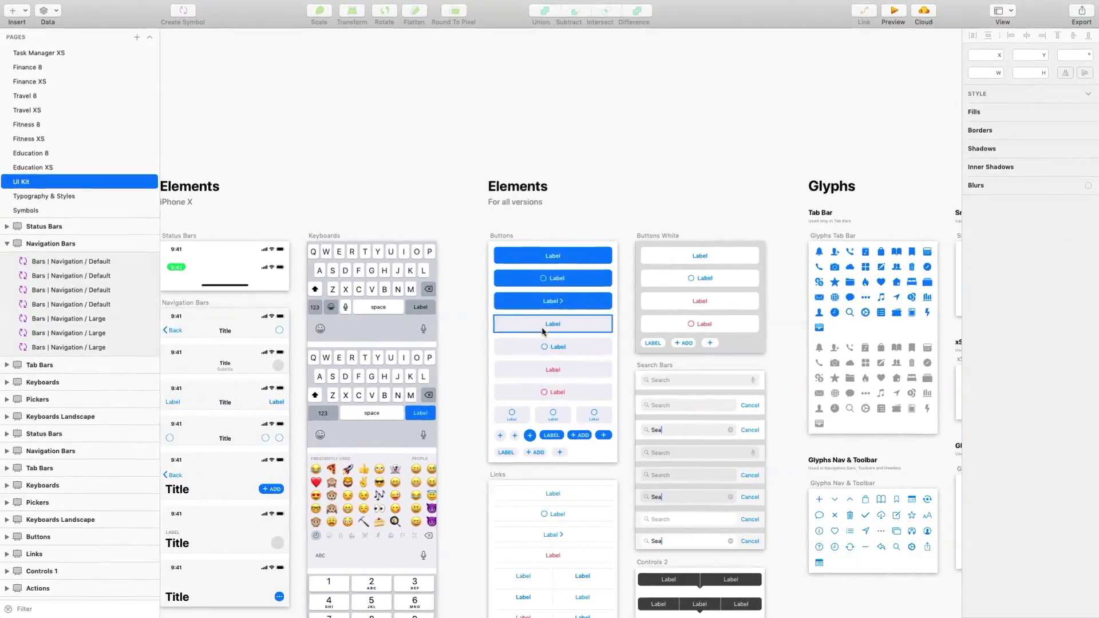
{"action": "scroll", "coordinate": [540, 331], "scroll_direction": "up", "scroll_amount": 5}
{"action": "left_click", "coordinate": [625, 137]}
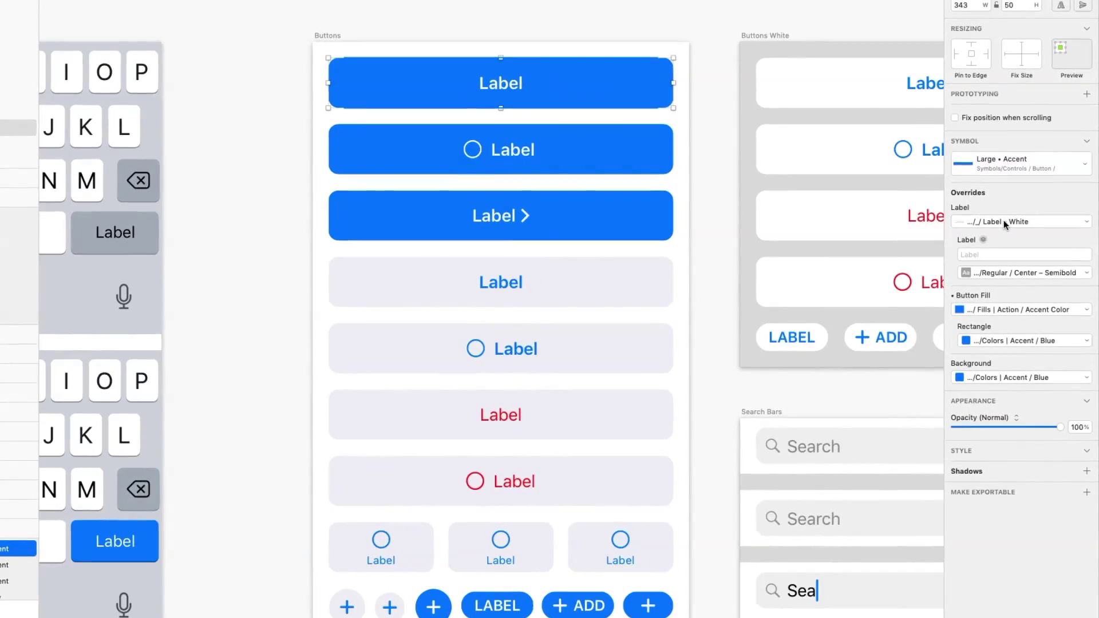
{"action": "left_click", "coordinate": [1005, 226]}
{"action": "left_click", "coordinate": [956, 329]}
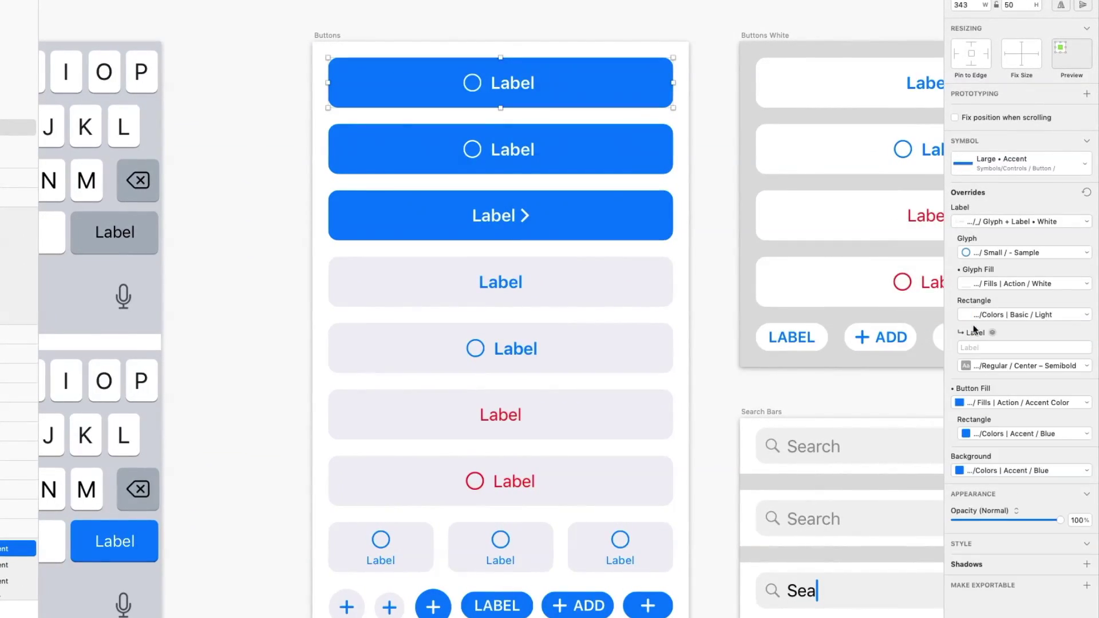
{"action": "left_click", "coordinate": [983, 223]}
{"action": "left_click", "coordinate": [947, 384]}
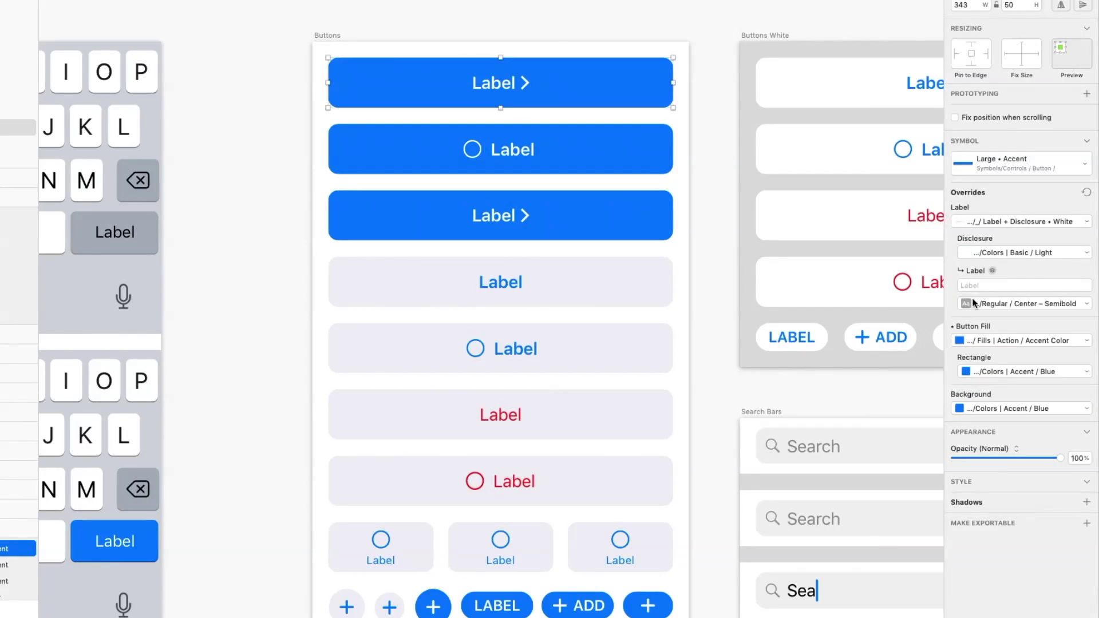
{"action": "left_click", "coordinate": [979, 224]}
{"action": "left_click", "coordinate": [959, 439]}
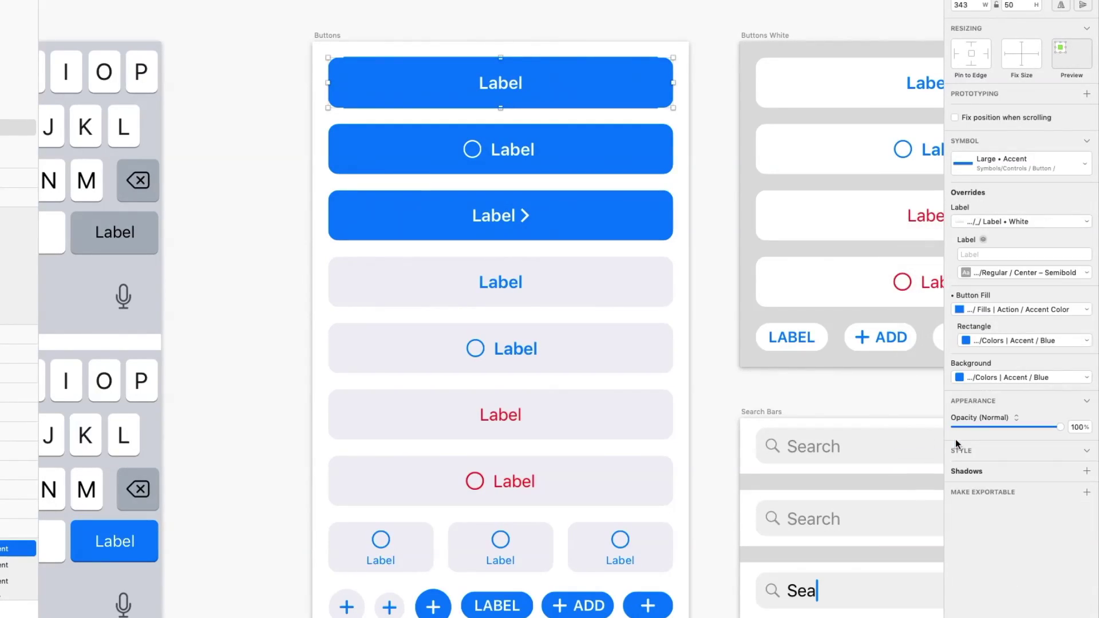
{"action": "left_click", "coordinate": [725, 258]}
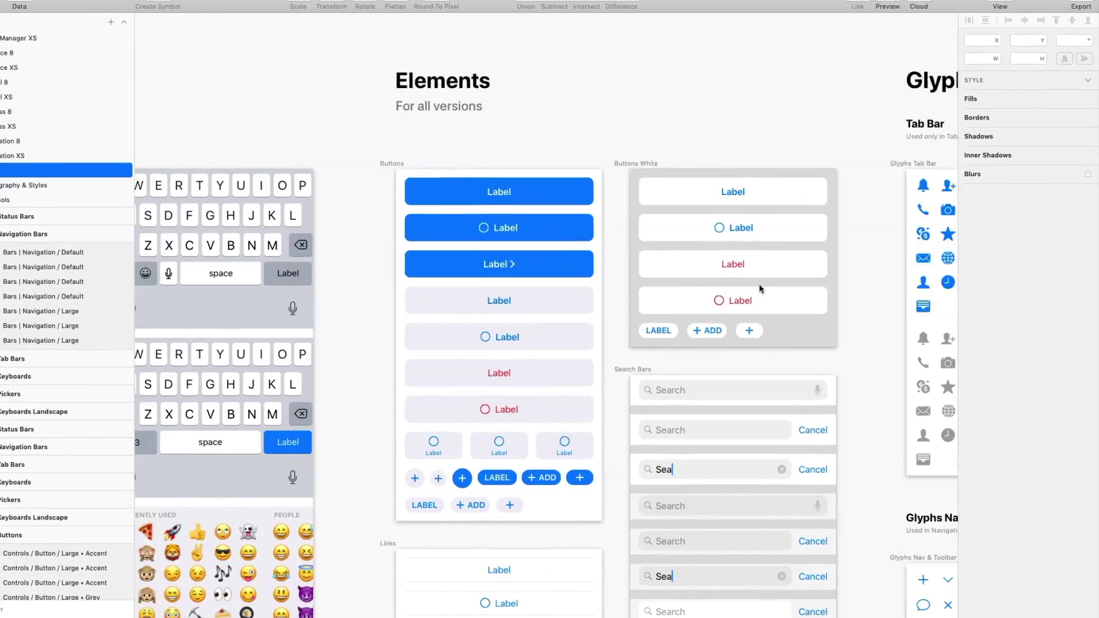
Step: Set the typed text of the third search bar in the Search Bars artboard to Shop furniture
{"action": "scroll", "coordinate": [759, 284], "scroll_direction": "down", "scroll_amount": 6}
{"action": "scroll", "coordinate": [437, 126], "scroll_direction": "up", "scroll_amount": 5}
{"action": "left_click", "coordinate": [437, 125]}
{"action": "scroll", "coordinate": [437, 126], "scroll_direction": "up", "scroll_amount": 4}
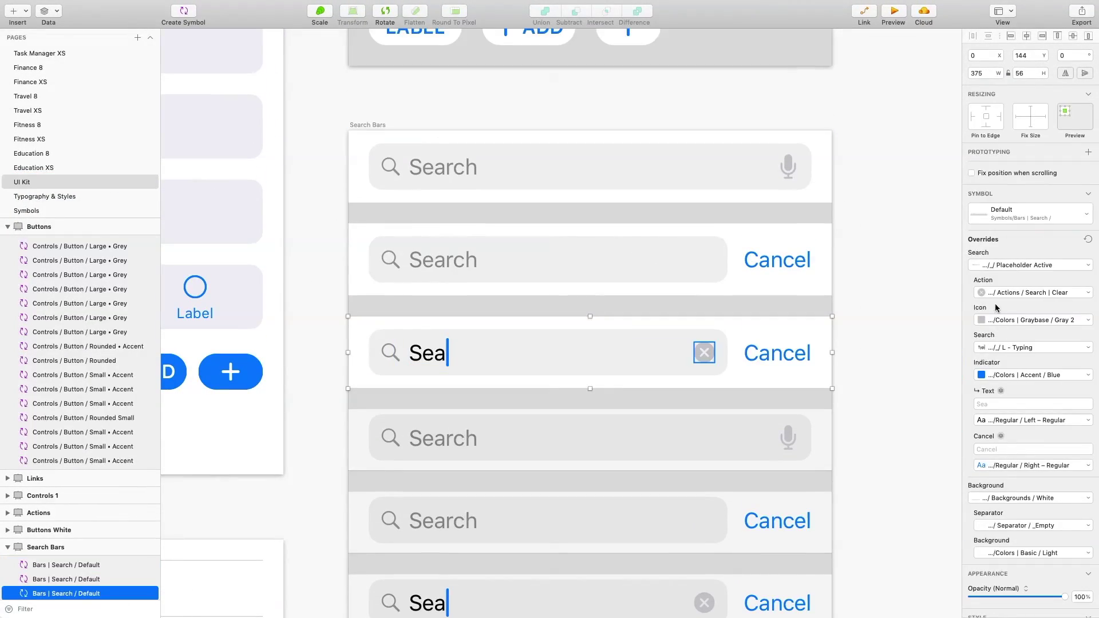
{"action": "left_click", "coordinate": [954, 289]}
{"action": "key", "text": "super+1"}
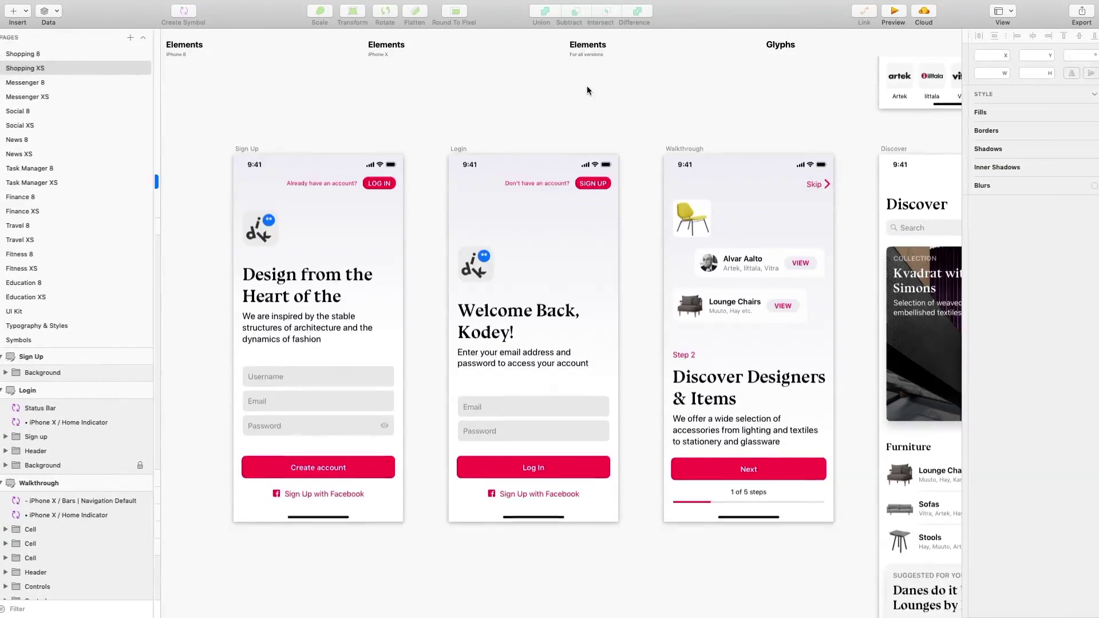
Step: On the Shopping XS page, replace the Sign Up screen's app icon bitmap with the copied pink D logo
{"action": "scroll", "coordinate": [587, 90], "scroll_direction": "down", "scroll_amount": 2}
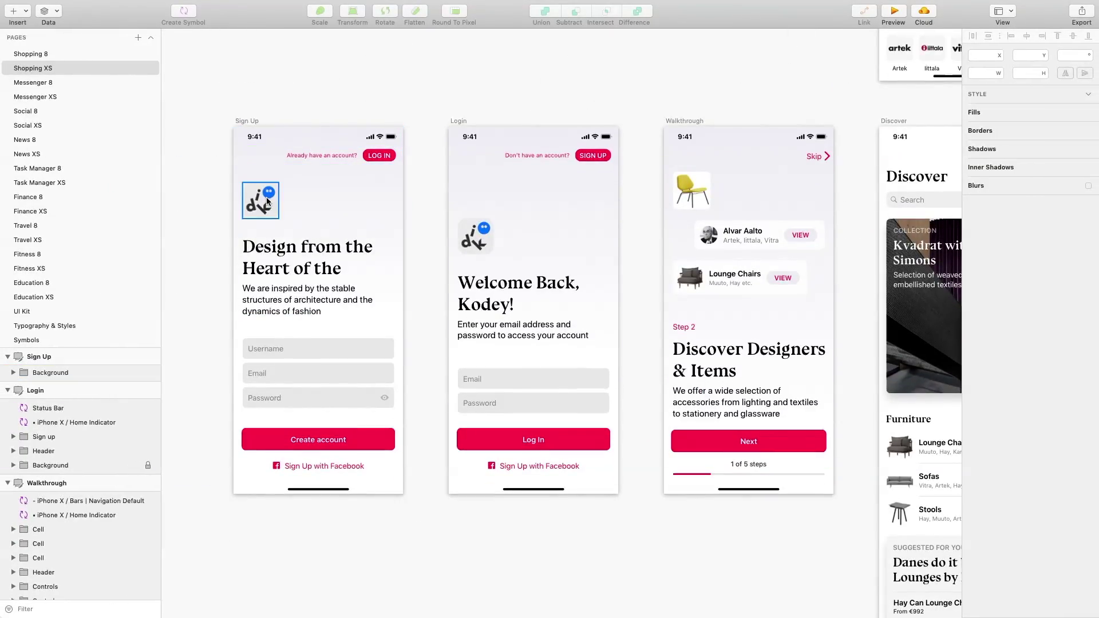
{"action": "left_click", "coordinate": [267, 201]}
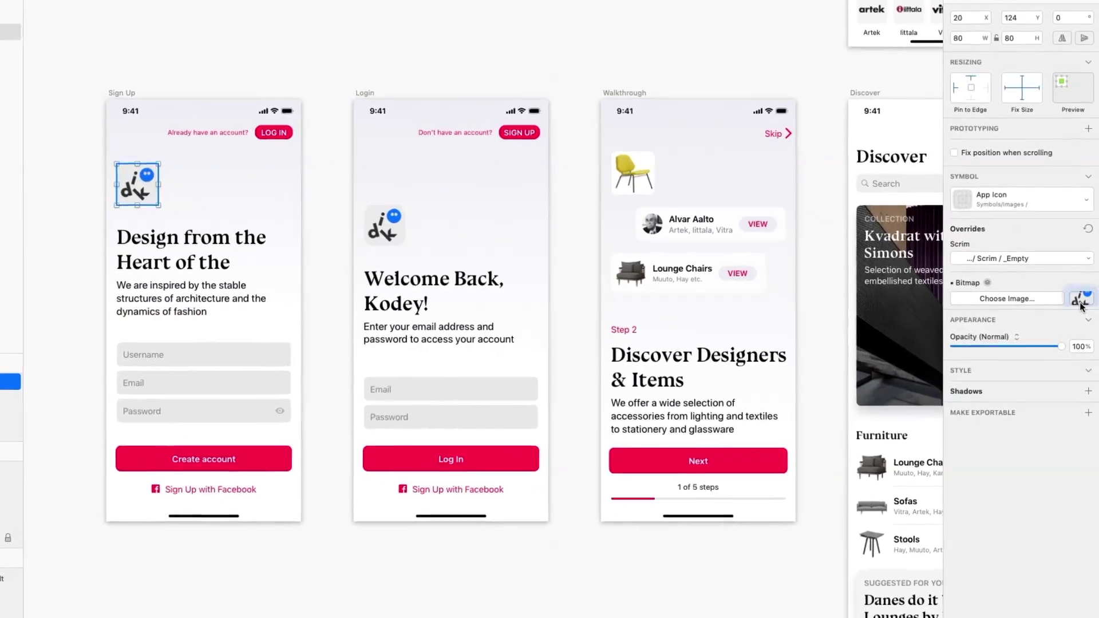
{"action": "key", "text": "super+v"}
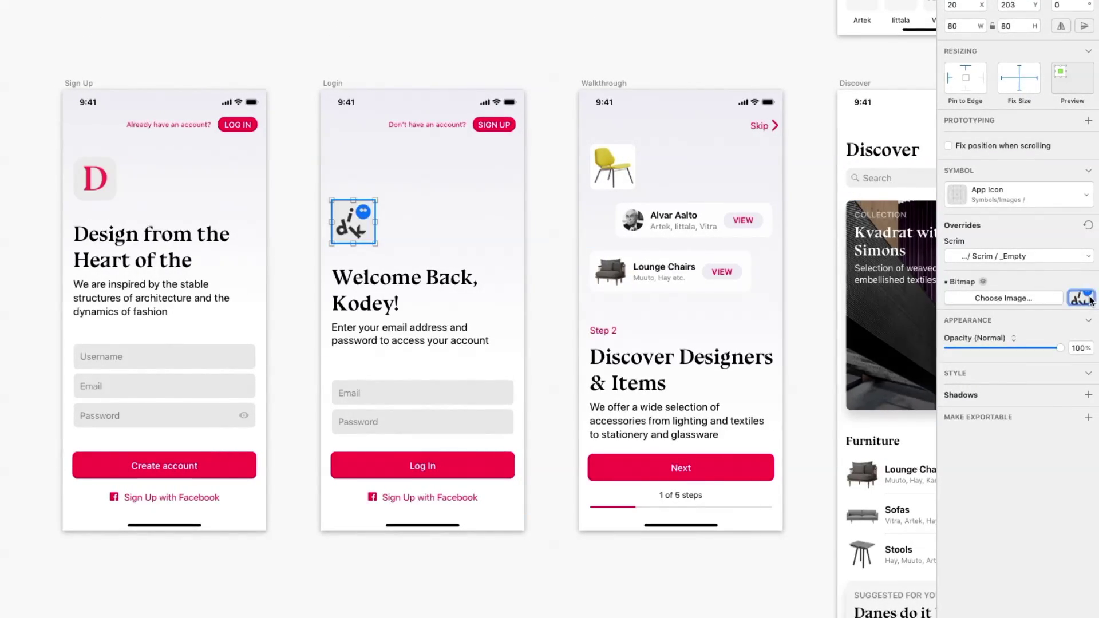
Step: Replace the Login screen's app icon with the copied pink D logo and the Walkthrough's yellow chair with a white wooden-legged chair image
{"action": "left_click", "coordinate": [810, 236]}
{"action": "left_click", "coordinate": [612, 167]}
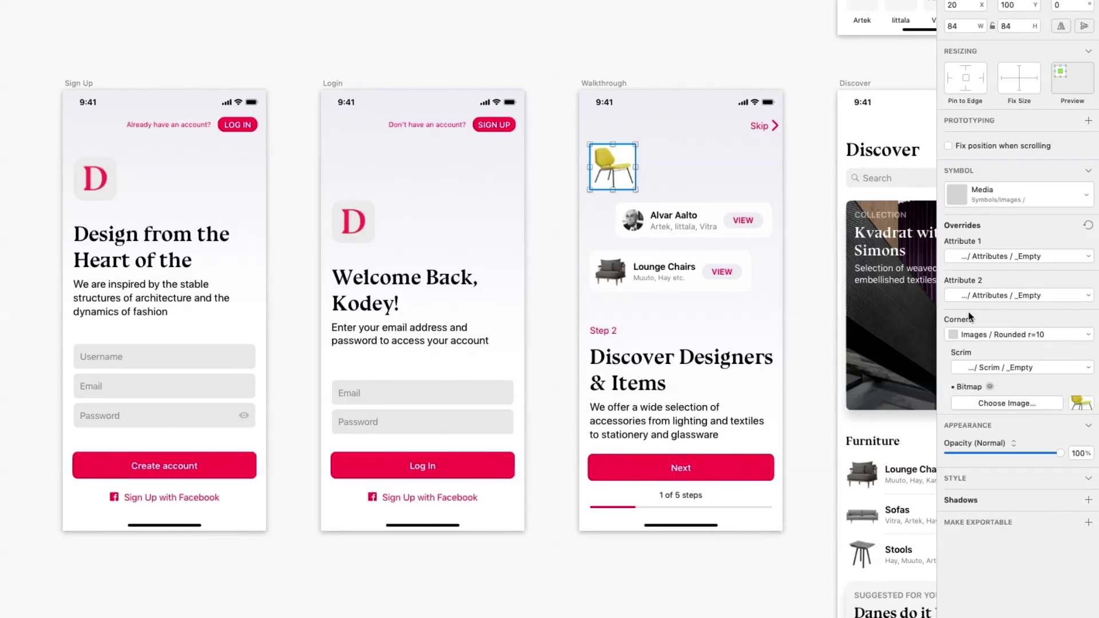
{"action": "left_click", "coordinate": [810, 445]}
Step: Replace the bitmaps of the Lounge Chairs thumbnail and the designer's portrait on the Walkthrough screen with other images
{"action": "left_click", "coordinate": [615, 267]}
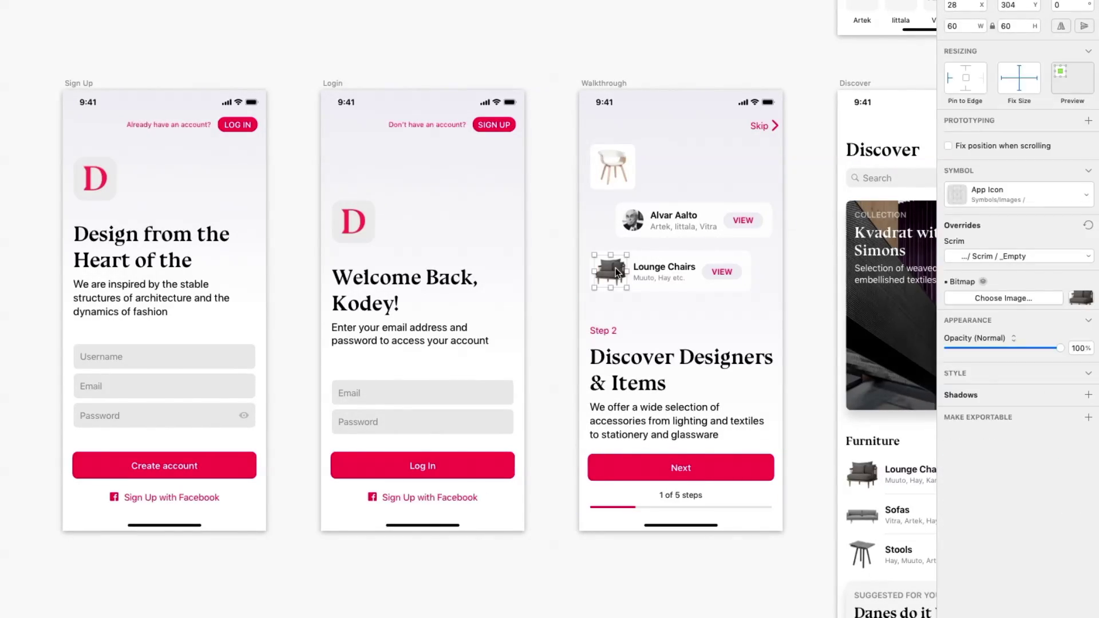
{"action": "left_click", "coordinate": [1081, 298]}
{"action": "key", "text": "super+v"}
{"action": "left_click", "coordinate": [637, 225]}
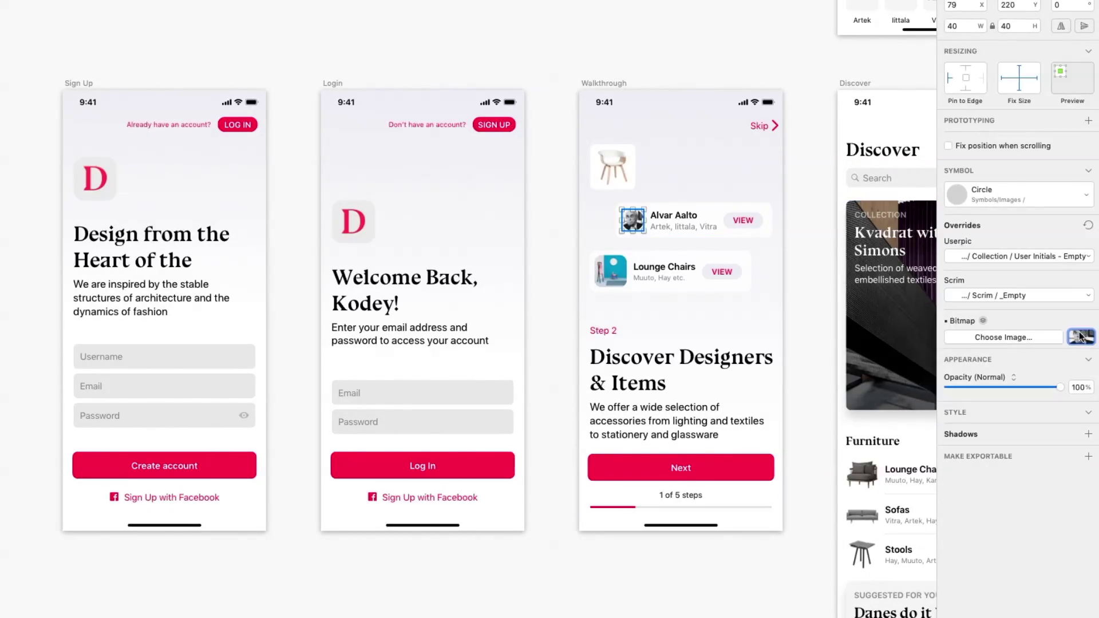
{"action": "left_click", "coordinate": [802, 75]}
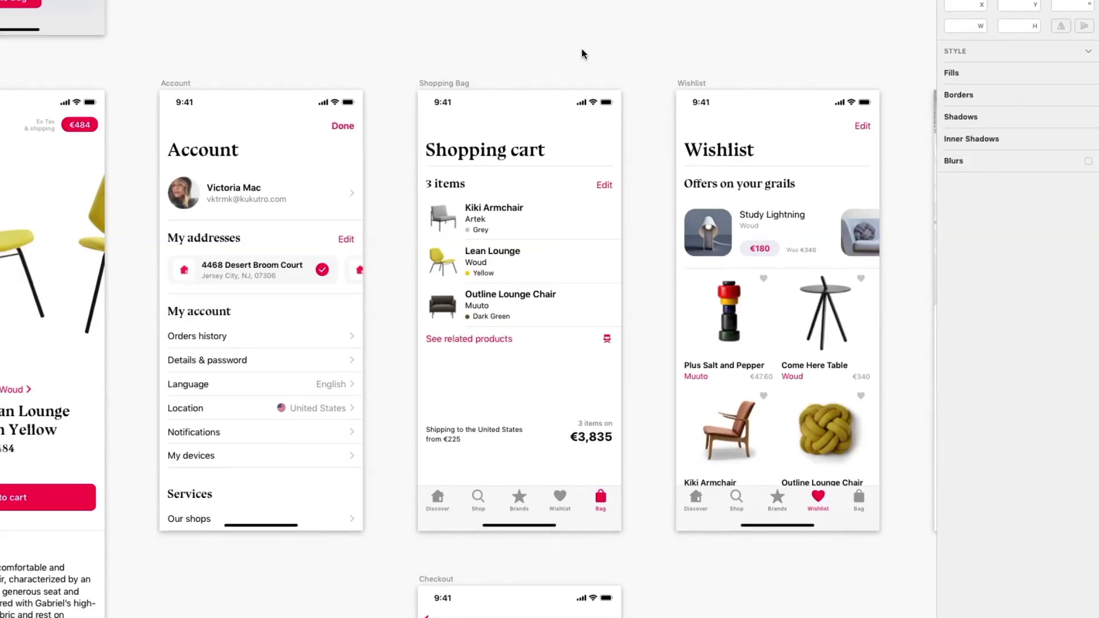
Step: Change the large navigation title of the Shopping Bag screen to Cart
{"action": "left_click", "coordinate": [534, 135]}
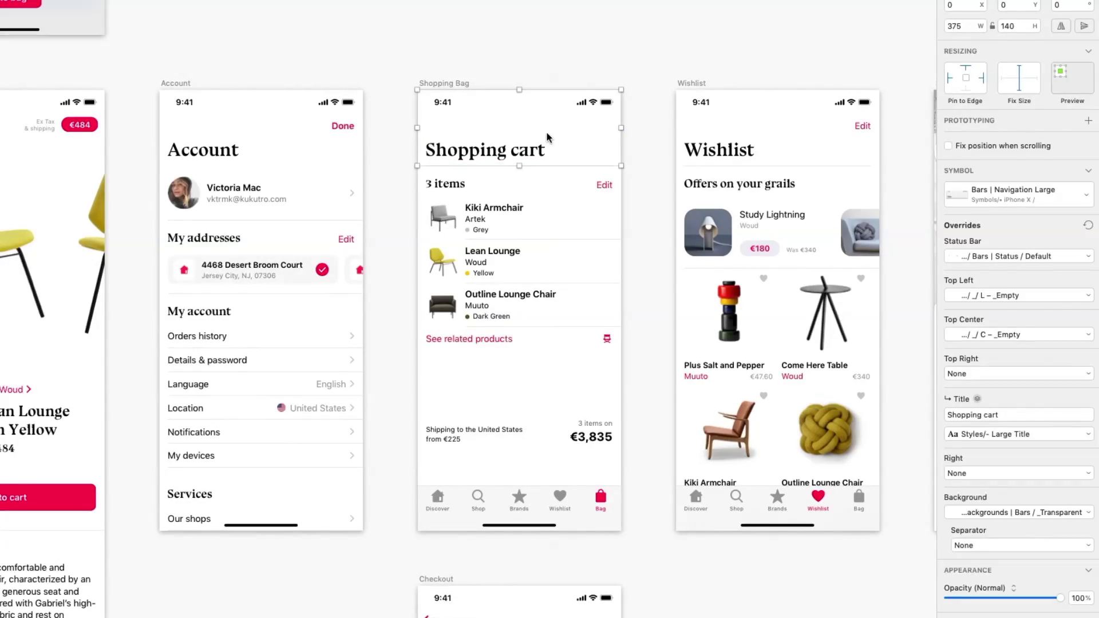
{"action": "left_click", "coordinate": [987, 414]}
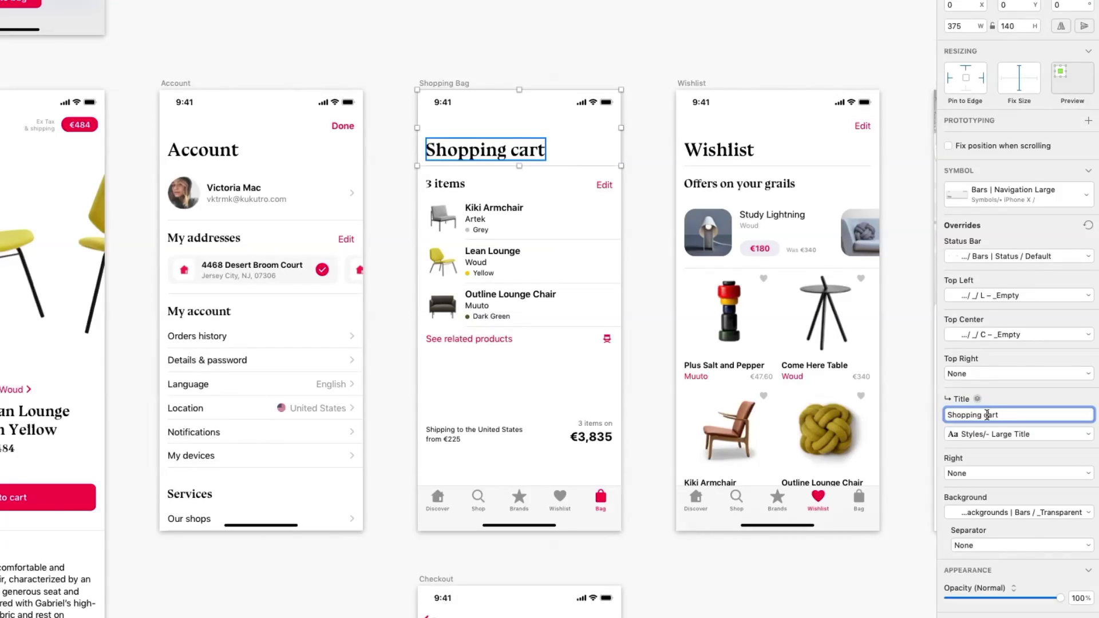
{"action": "type", "text": "Cart"}
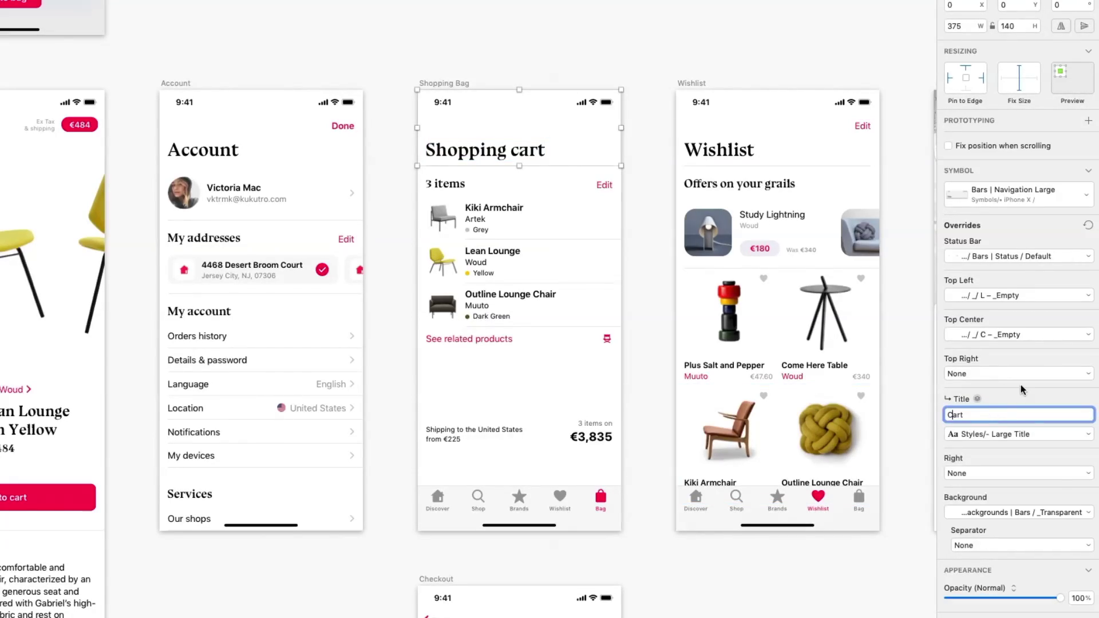
{"action": "key", "text": "Return"}
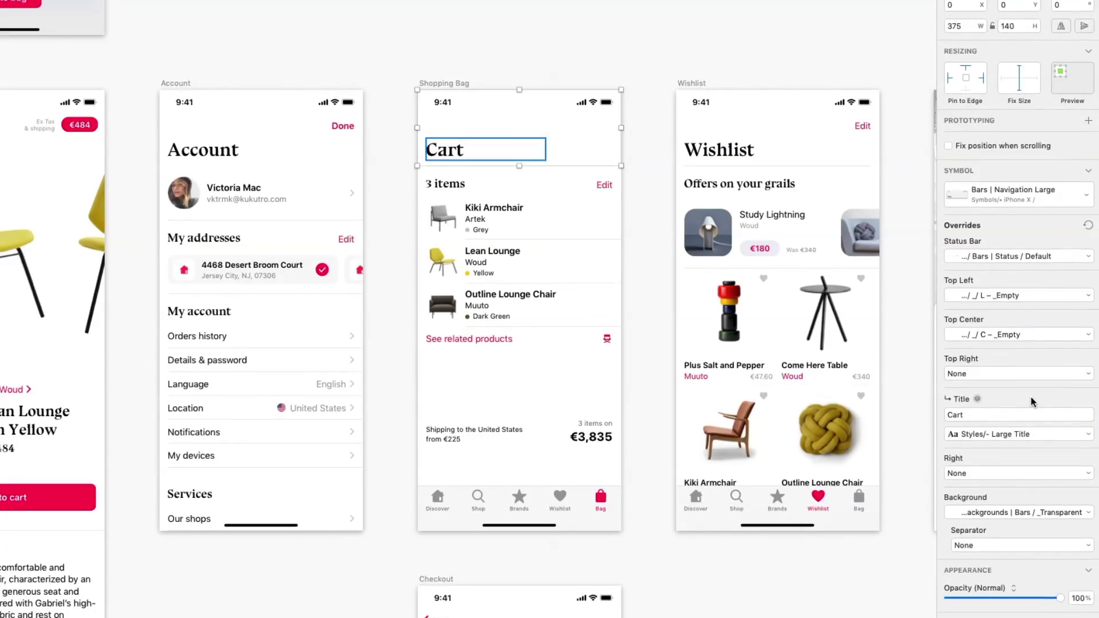
Step: Set the Cart navigation bar's top-left override to L – Back and its right override to the round accent button with three dots
{"action": "left_click", "coordinate": [1018, 295]}
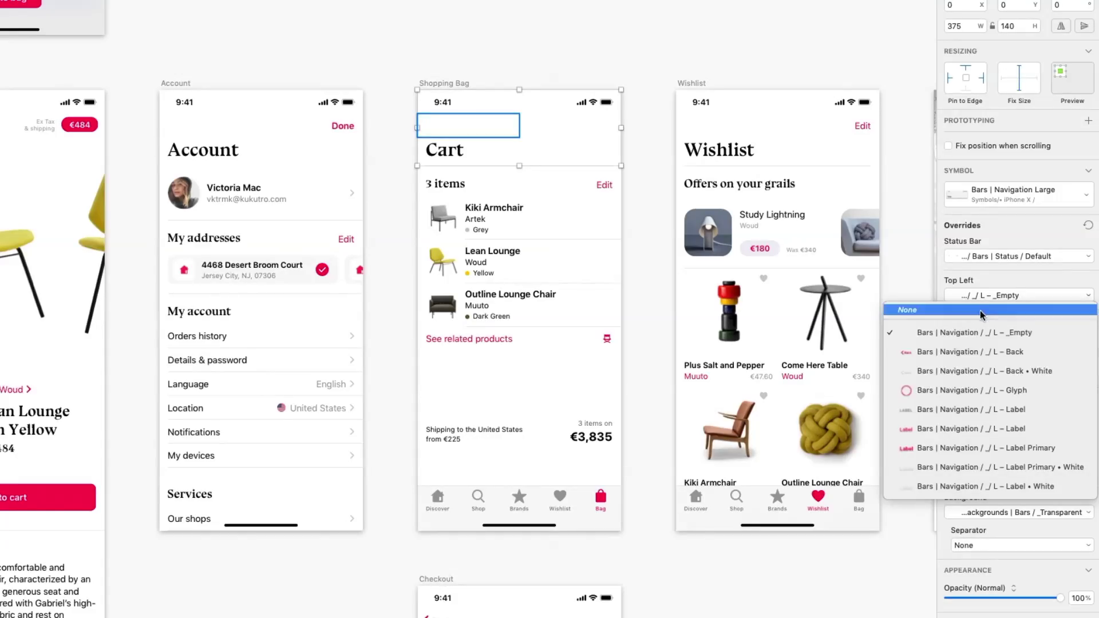
{"action": "left_click", "coordinate": [966, 351]}
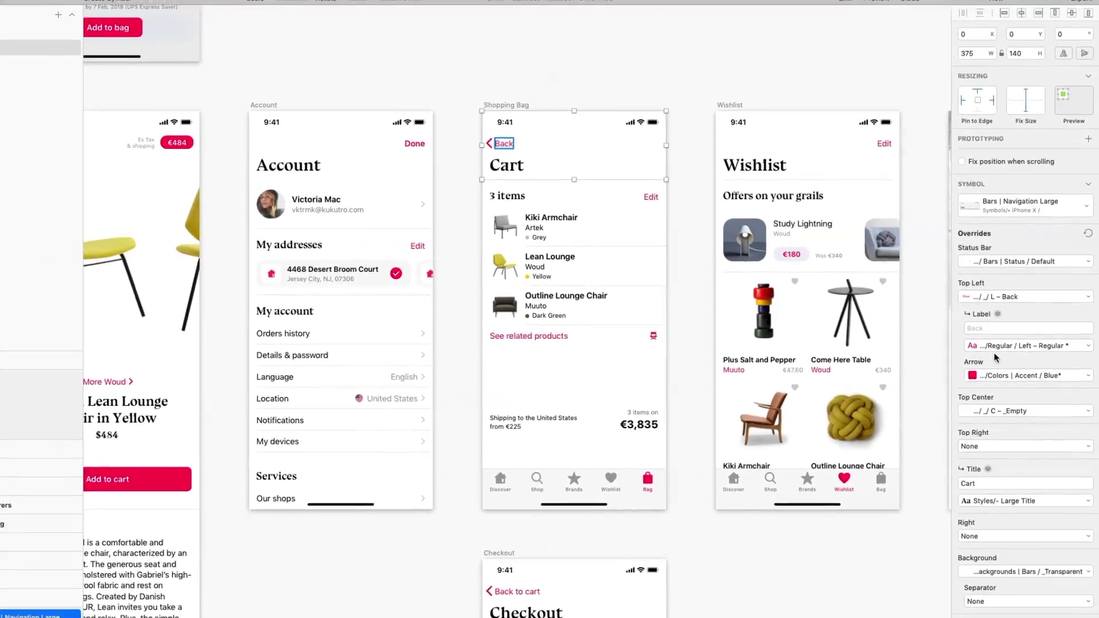
{"action": "left_click", "coordinate": [972, 535]}
{"action": "left_click", "coordinate": [969, 589]}
{"action": "left_click", "coordinate": [847, 571]}
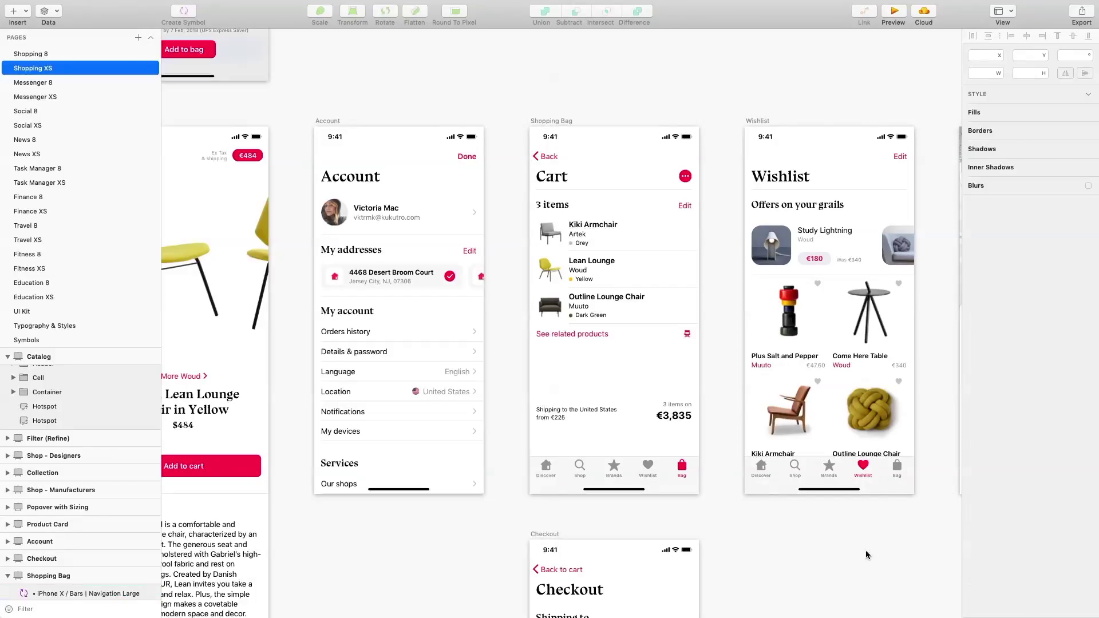
Step: Insert the Controls / Button / Large • Accent symbol below the shipping and total text on the Shopping Bag artboard
{"action": "left_click", "coordinate": [574, 415]}
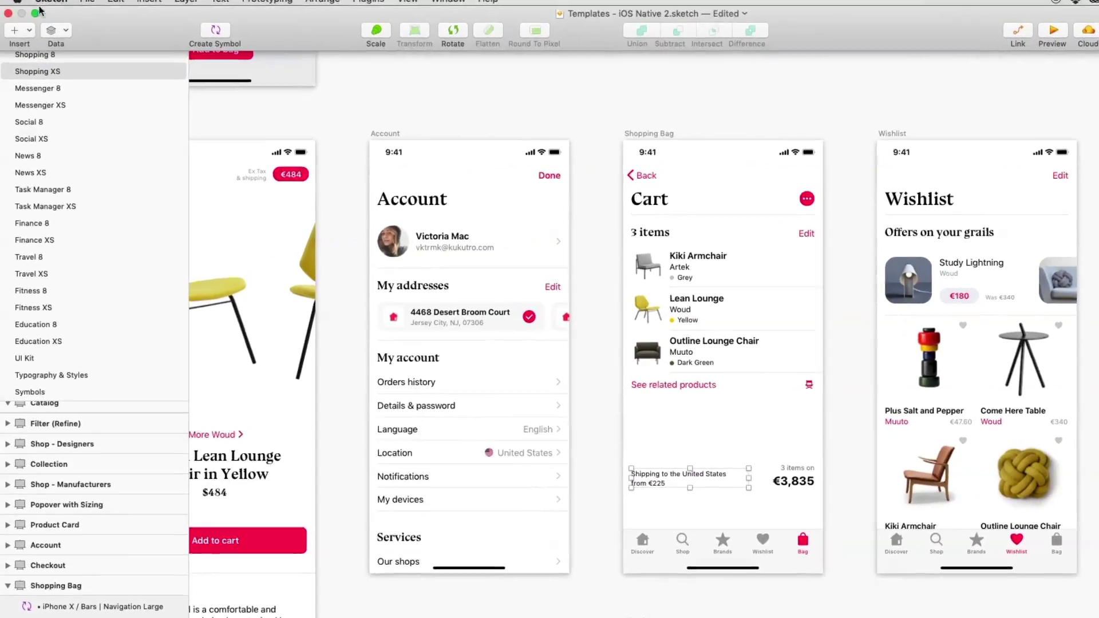
{"action": "left_click", "coordinate": [19, 30]}
{"action": "mouse_move", "coordinate": [64, 218]}
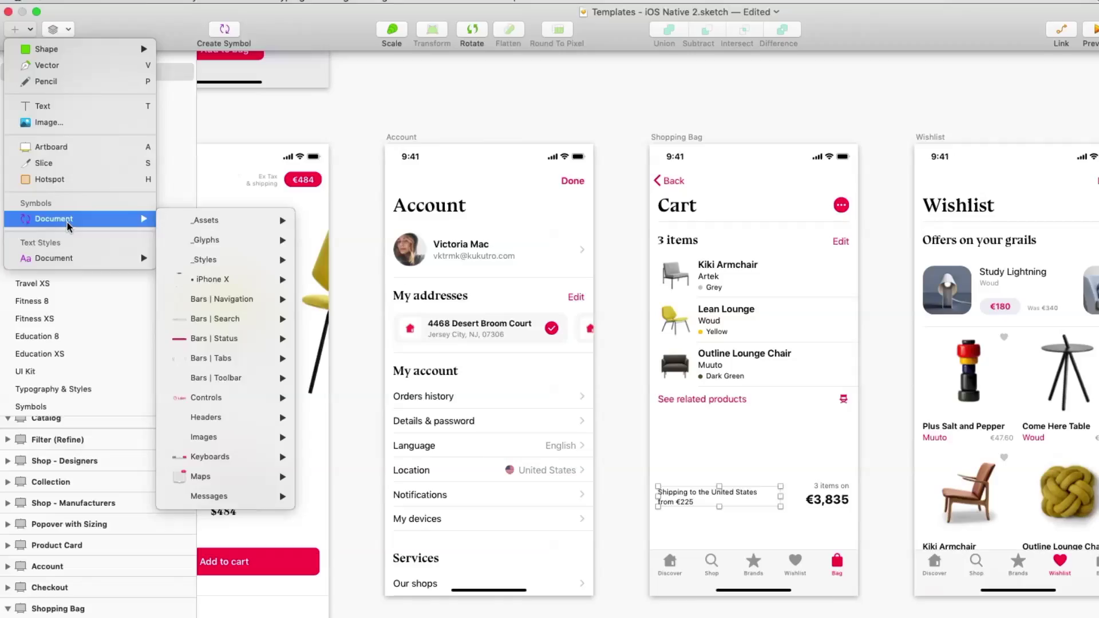
{"action": "mouse_move", "coordinate": [277, 400]}
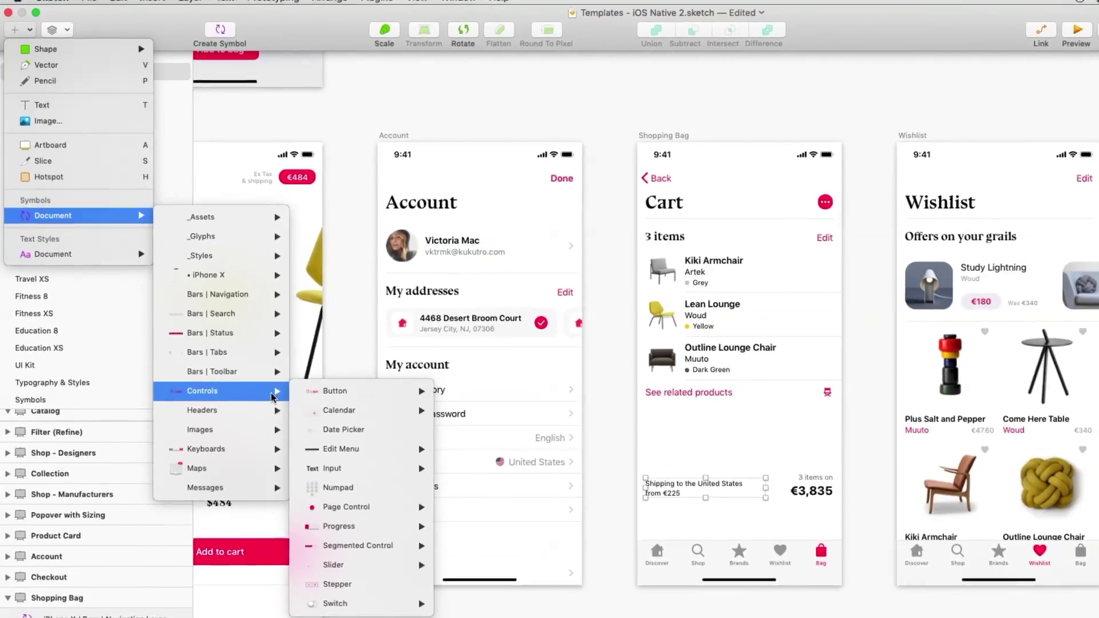
{"action": "mouse_move", "coordinate": [357, 391]}
{"action": "left_click", "coordinate": [479, 410]}
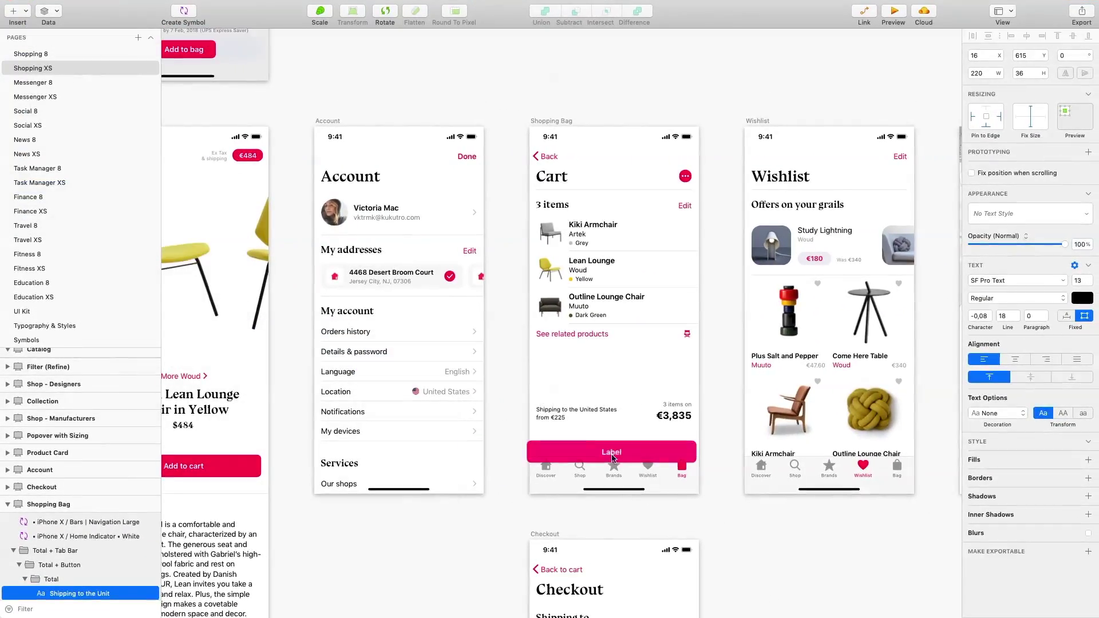
{"action": "left_click", "coordinate": [740, 527]}
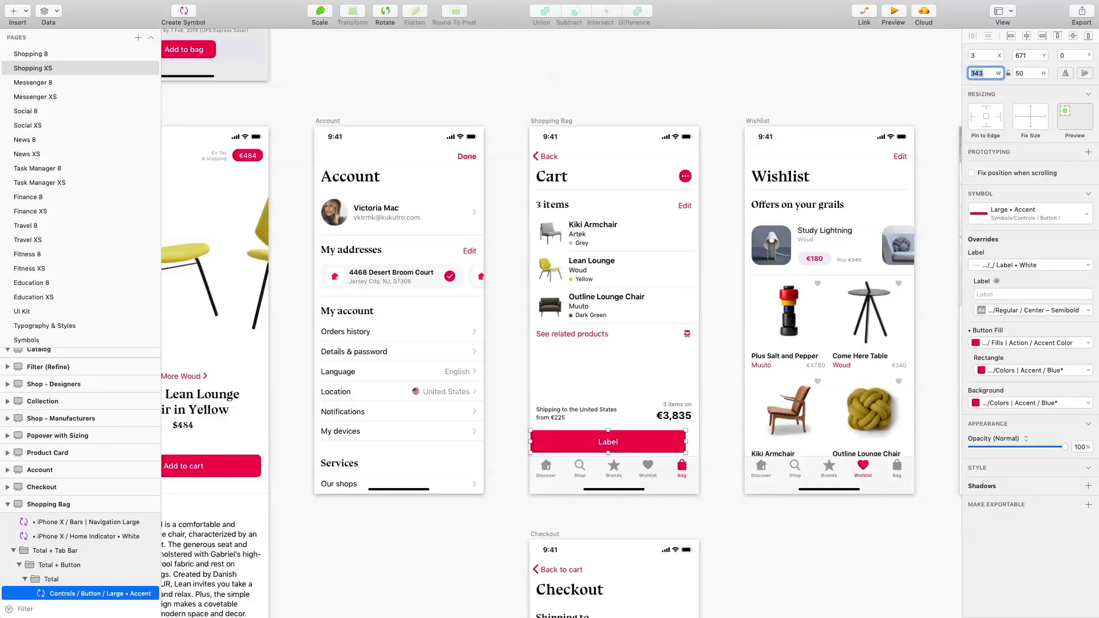
Step: Center the new button horizontally on the Shopping Bag artboard at X 16 and move it up to Y 661
{"action": "left_click", "coordinate": [1026, 36]}
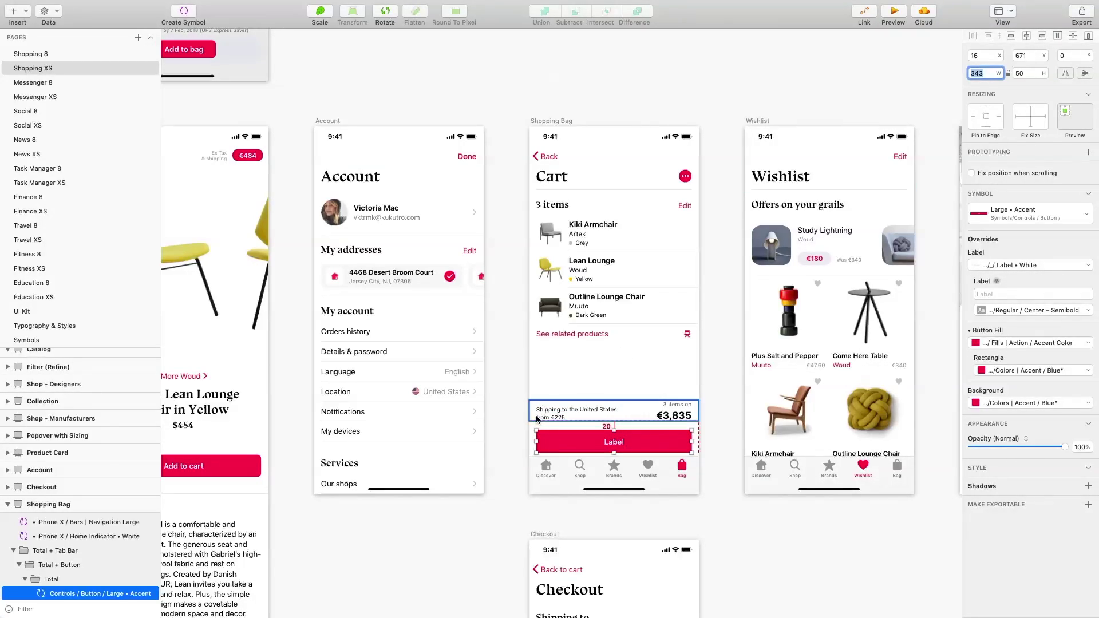
{"action": "key", "text": "super+z"}
{"action": "key", "text": "shift+Up"}
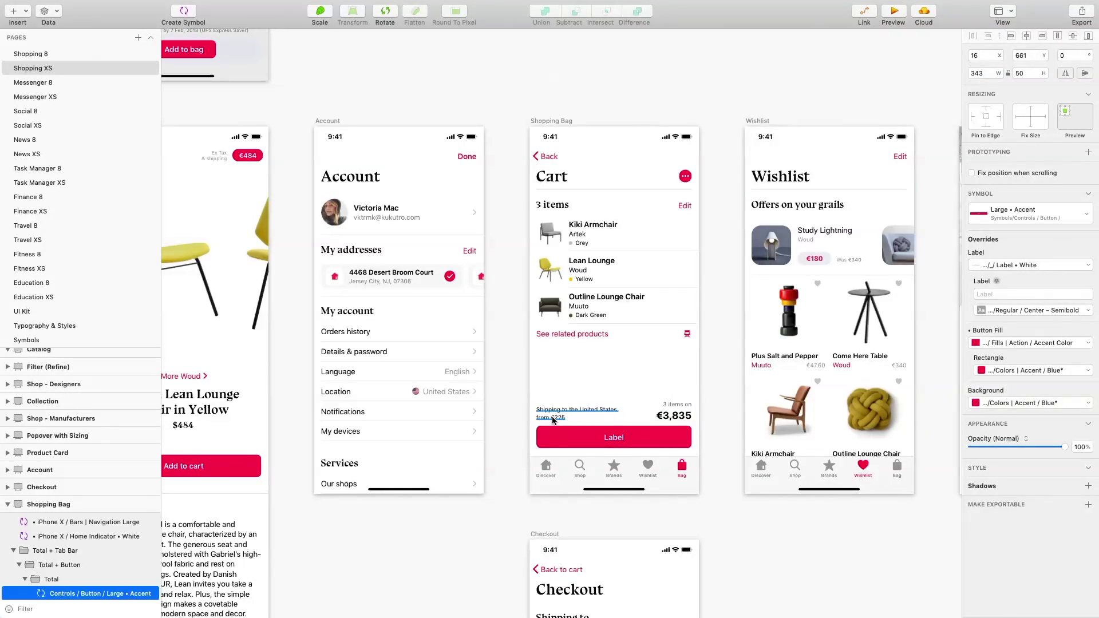
{"action": "left_click", "coordinate": [511, 404]}
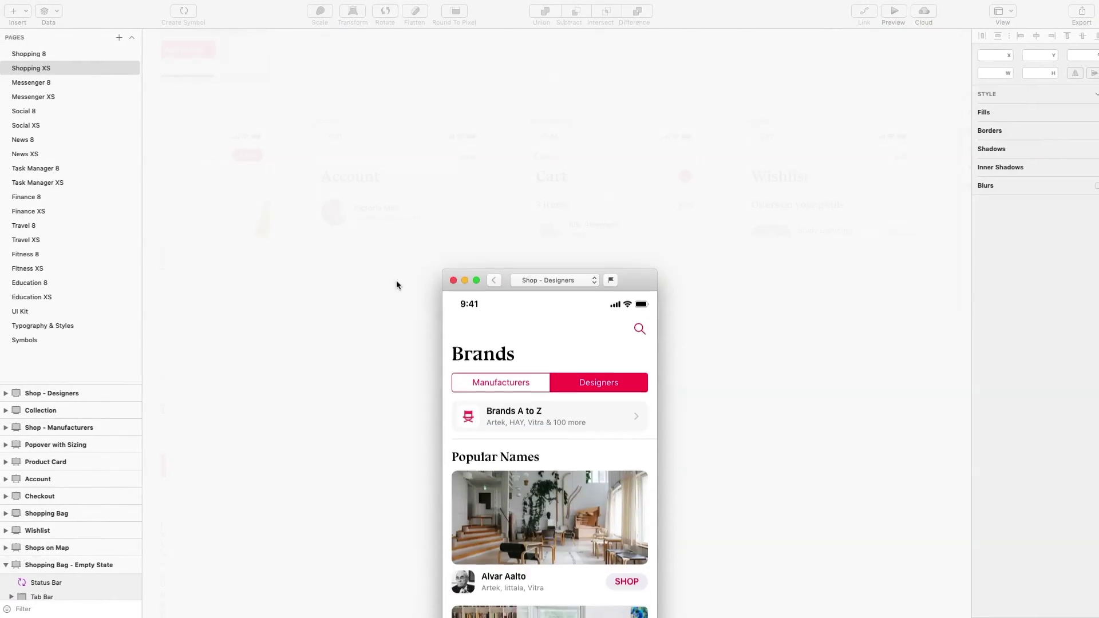
Step: In the prototype preview, switch Brands between Manufacturers and Designers, and visit the Wishlist, Bag and Shop screens
{"action": "left_click", "coordinate": [510, 183]}
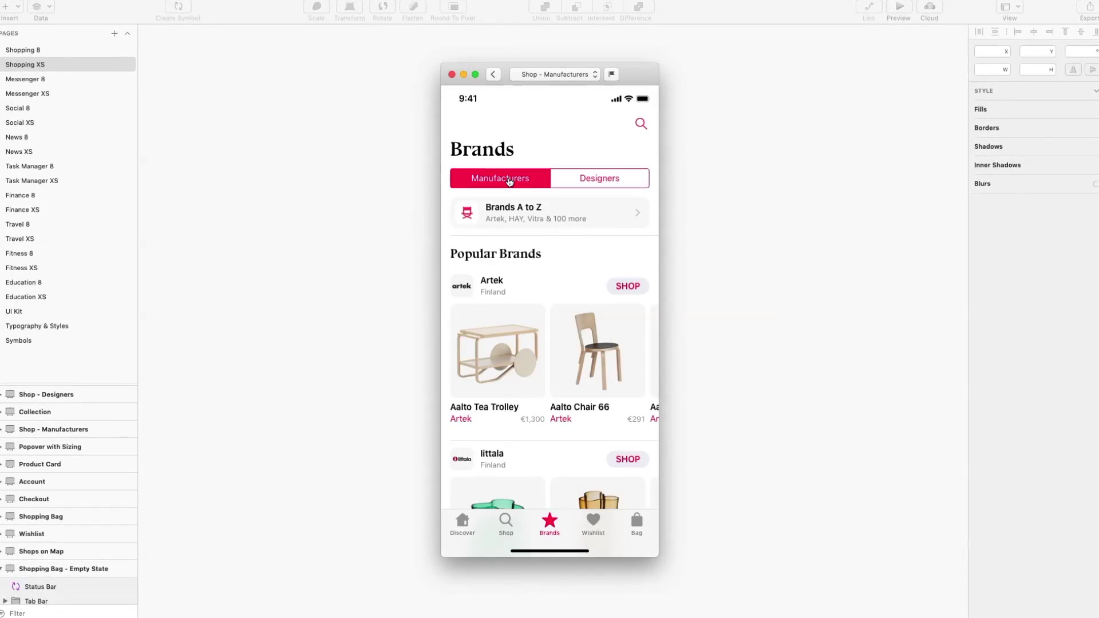
{"action": "left_click", "coordinate": [601, 177]}
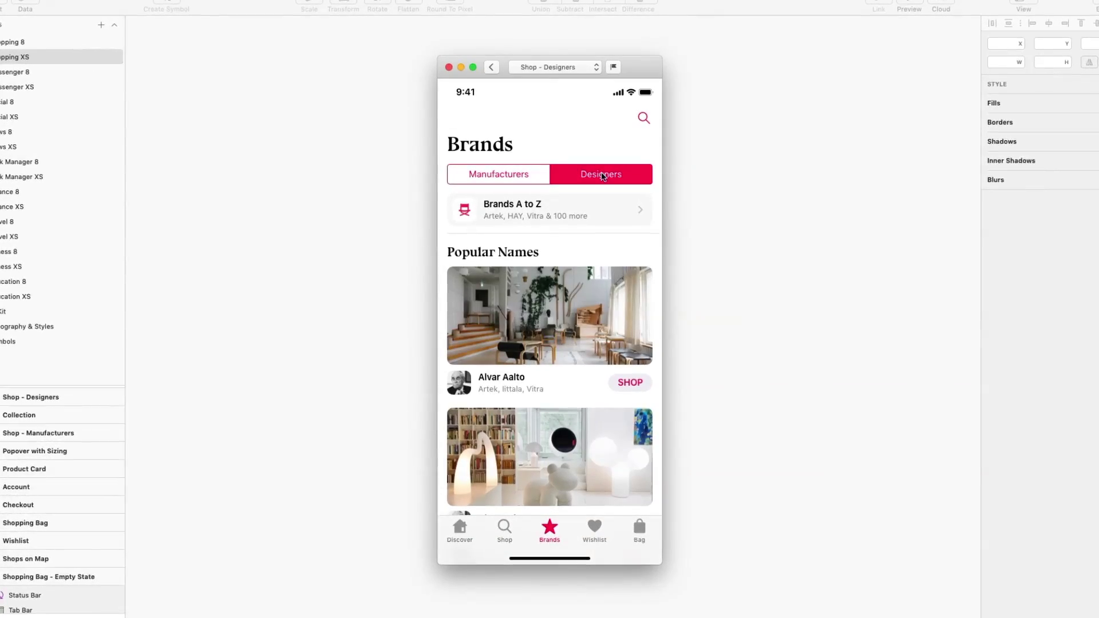
{"action": "left_click", "coordinate": [595, 537]}
{"action": "left_click", "coordinate": [643, 538]}
{"action": "left_click", "coordinate": [502, 538]}
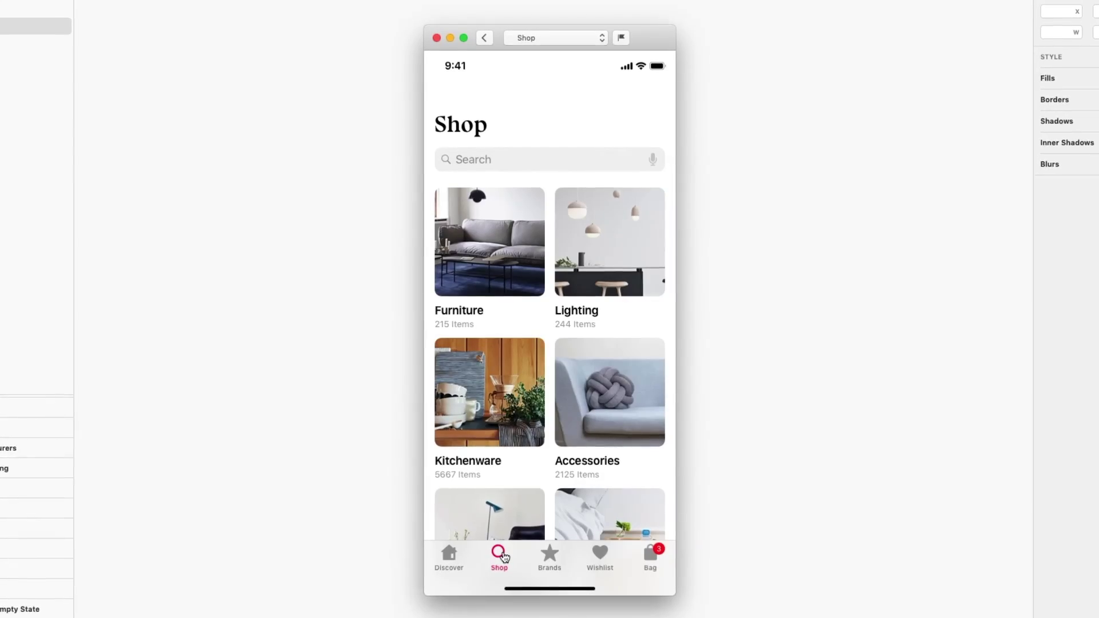
Step: Preview the purchase flow from the Furniture category through the Lean Lounge Chair product card and adding it to the bag
{"action": "left_click", "coordinate": [489, 252]}
{"action": "left_click", "coordinate": [604, 372]}
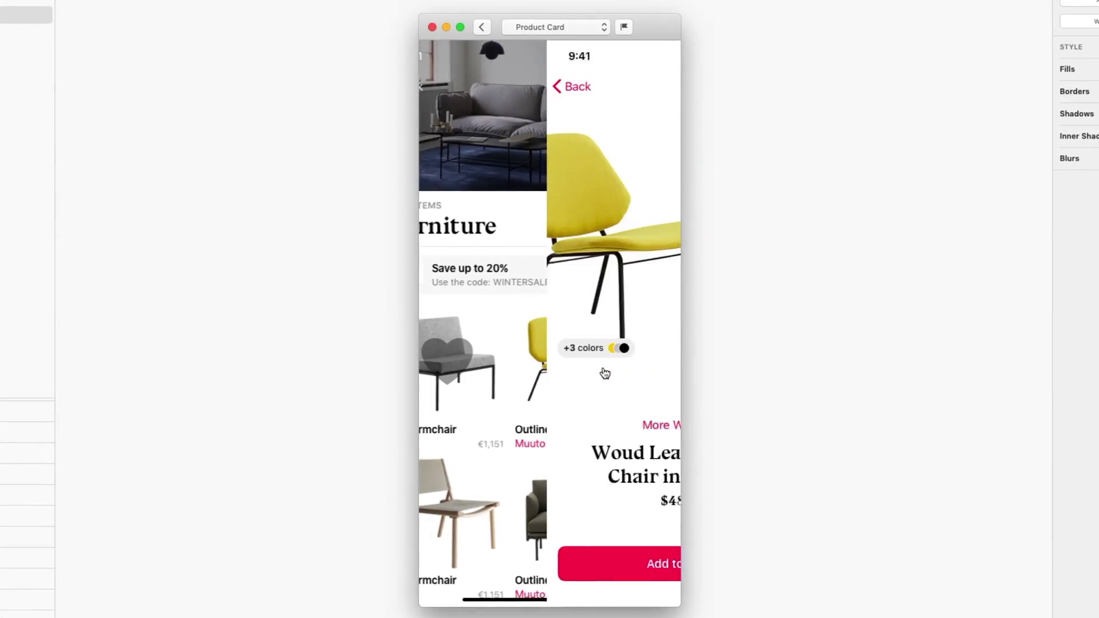
{"action": "left_click", "coordinate": [594, 568]}
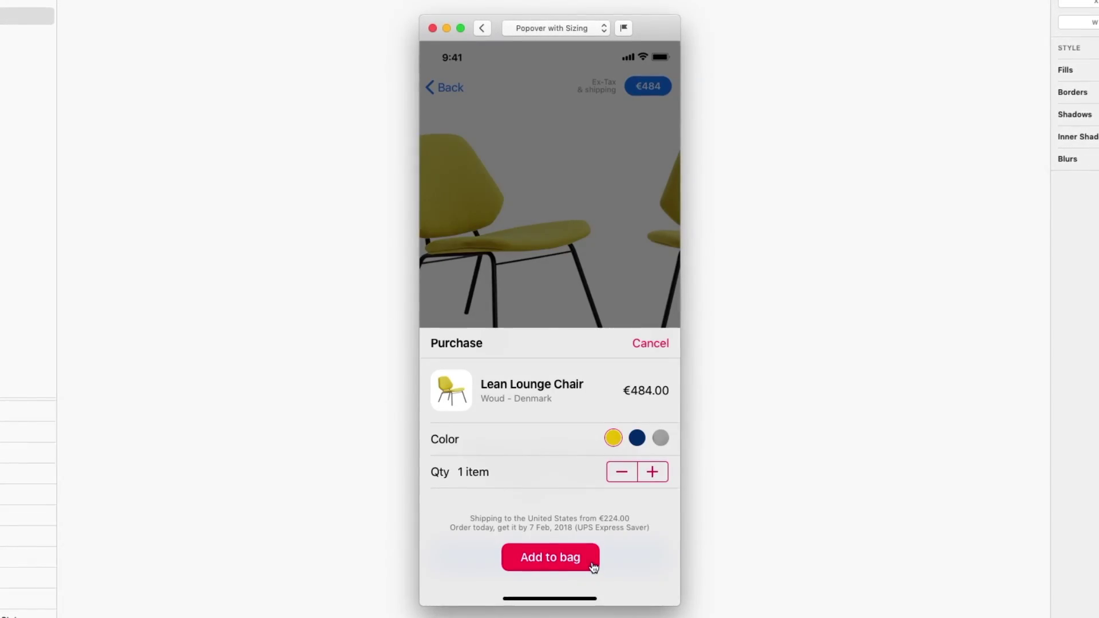
{"action": "left_click", "coordinate": [558, 556]}
{"action": "left_click", "coordinate": [551, 516]}
{"action": "left_click", "coordinate": [550, 544]}
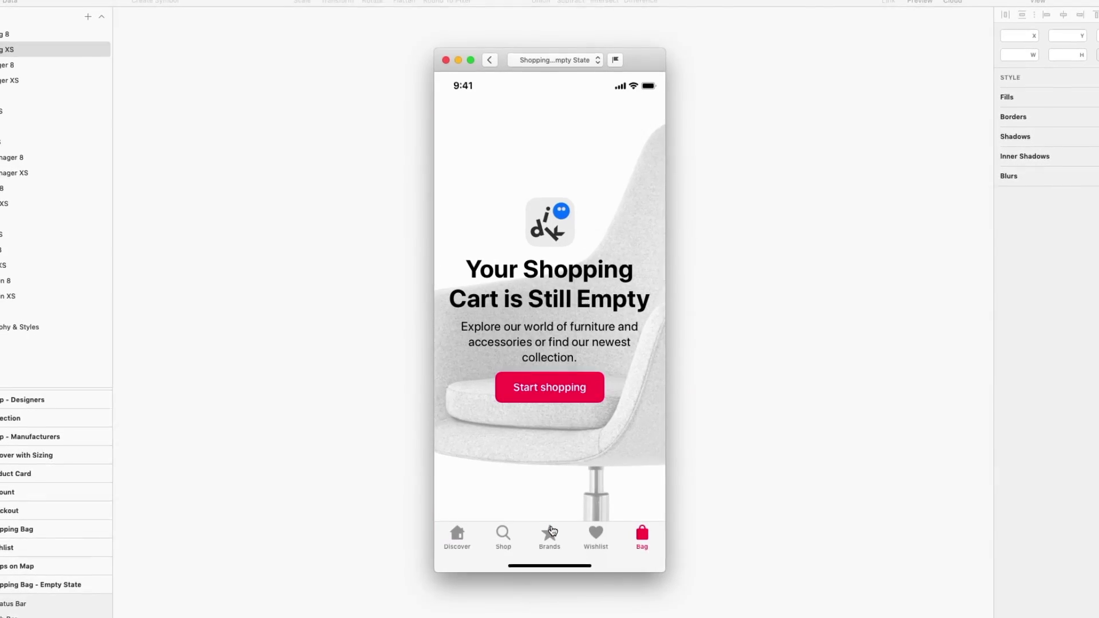